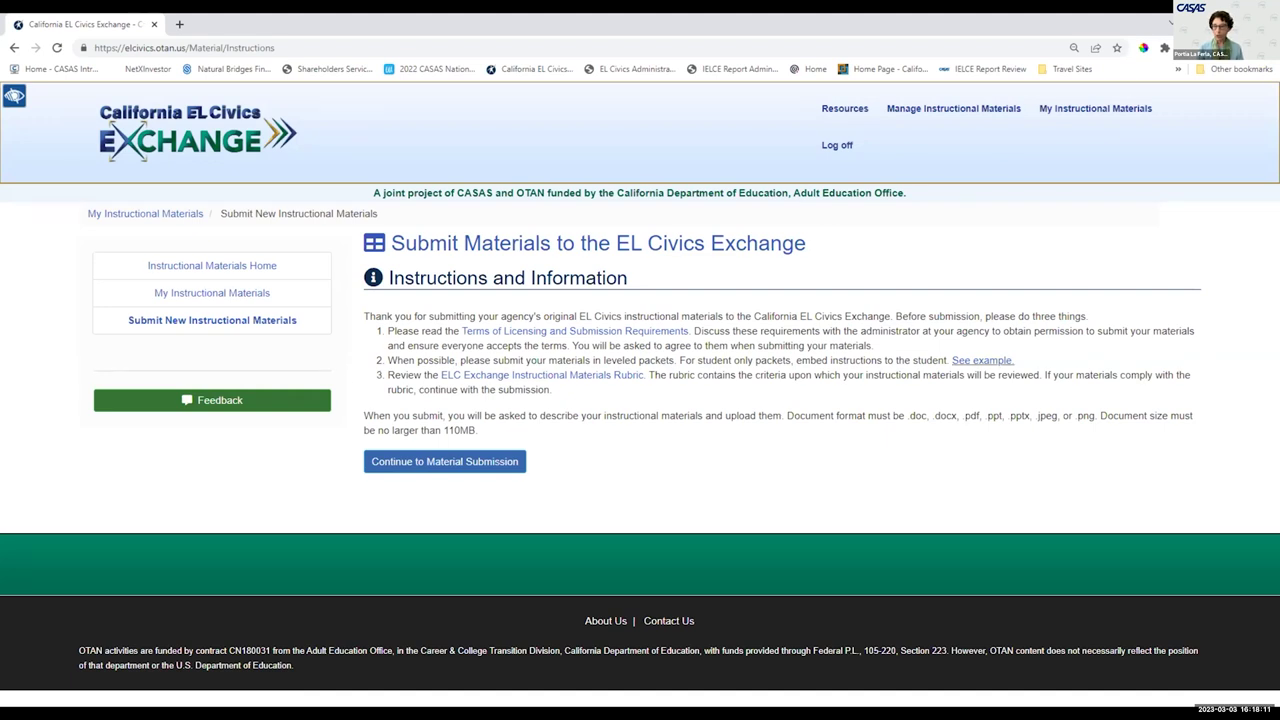
Review the Terms of Licensing and Submission Requirements, including copyright and contact details, and return to the submission instructions
left_click(515, 337)
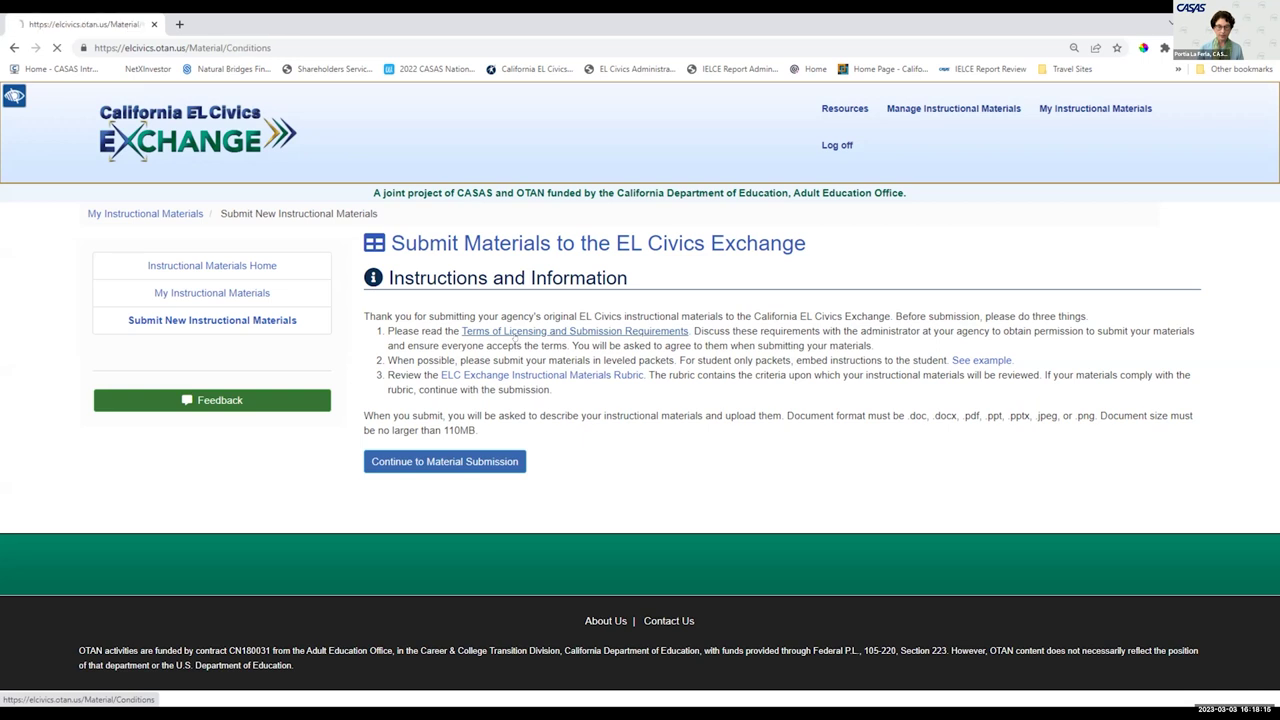
scroll(515, 337, "down", 2)
scroll(676, 563, "down", 1)
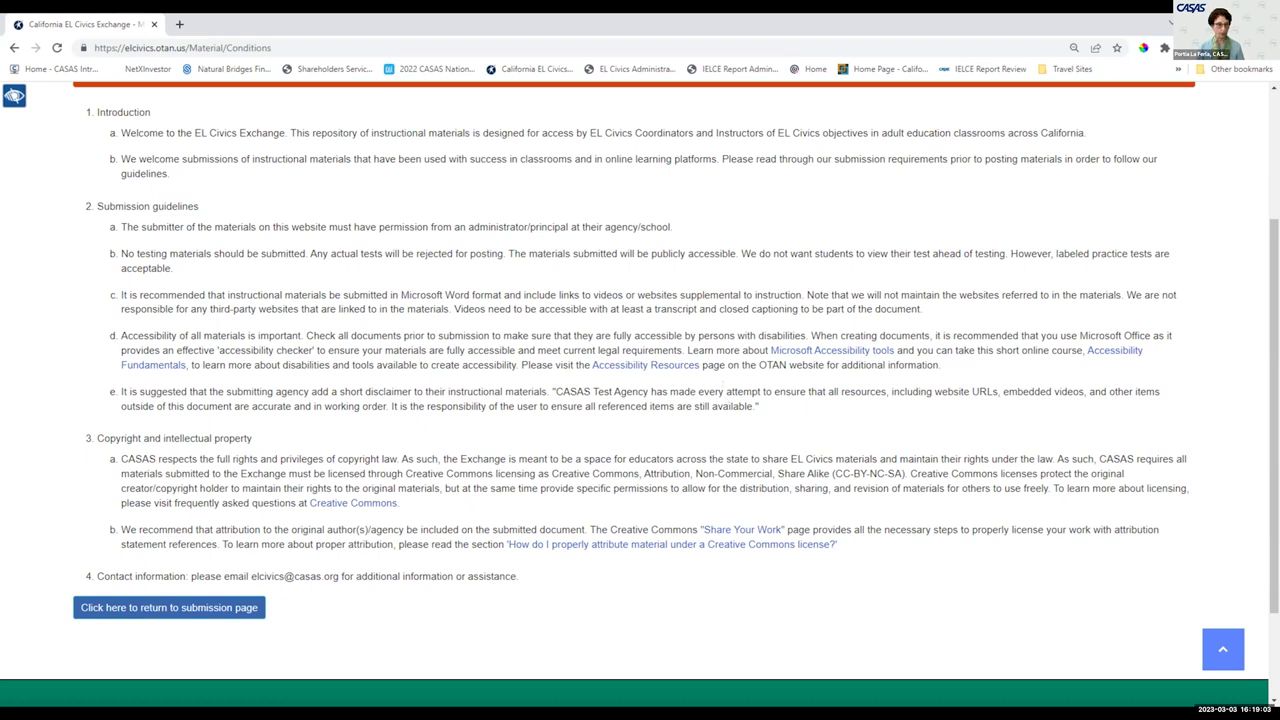
scroll(506, 371, "down", 2)
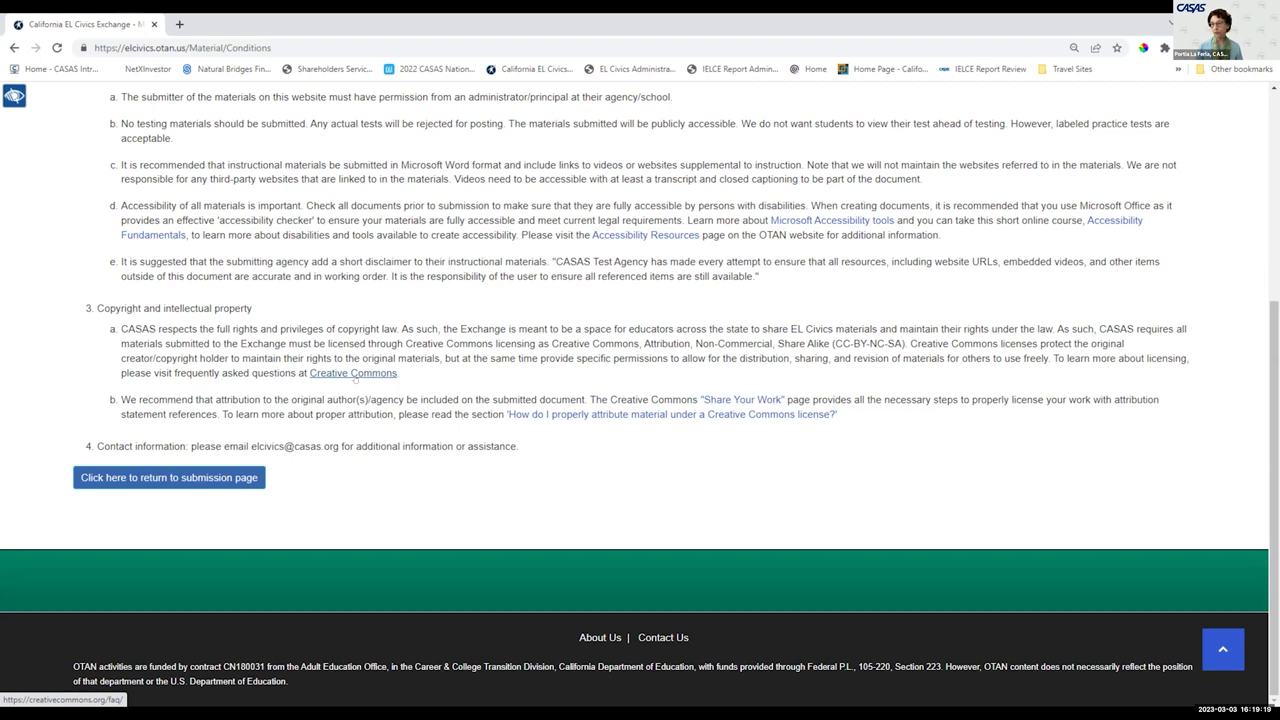
left_click(227, 477)
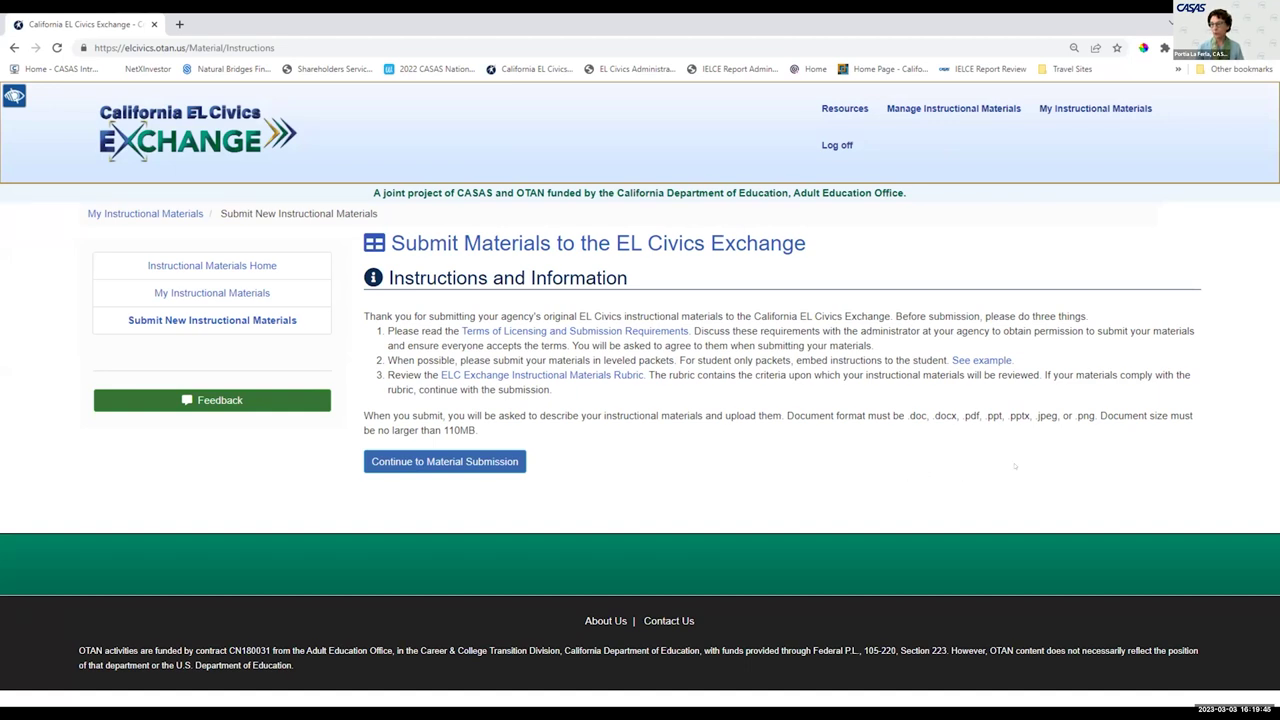
Examine the example submission's material details and its list of leveled documents, and return to the submission instructions
left_click(975, 360)
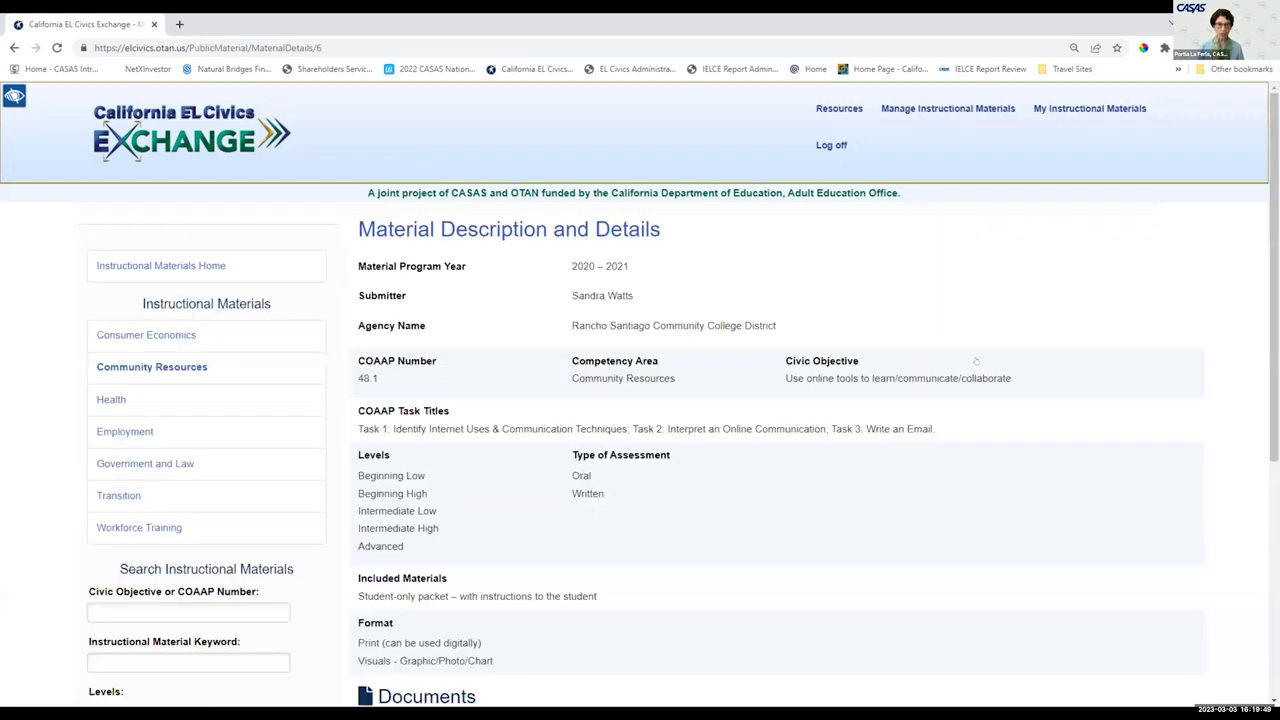
scroll(975, 360, "down", 3)
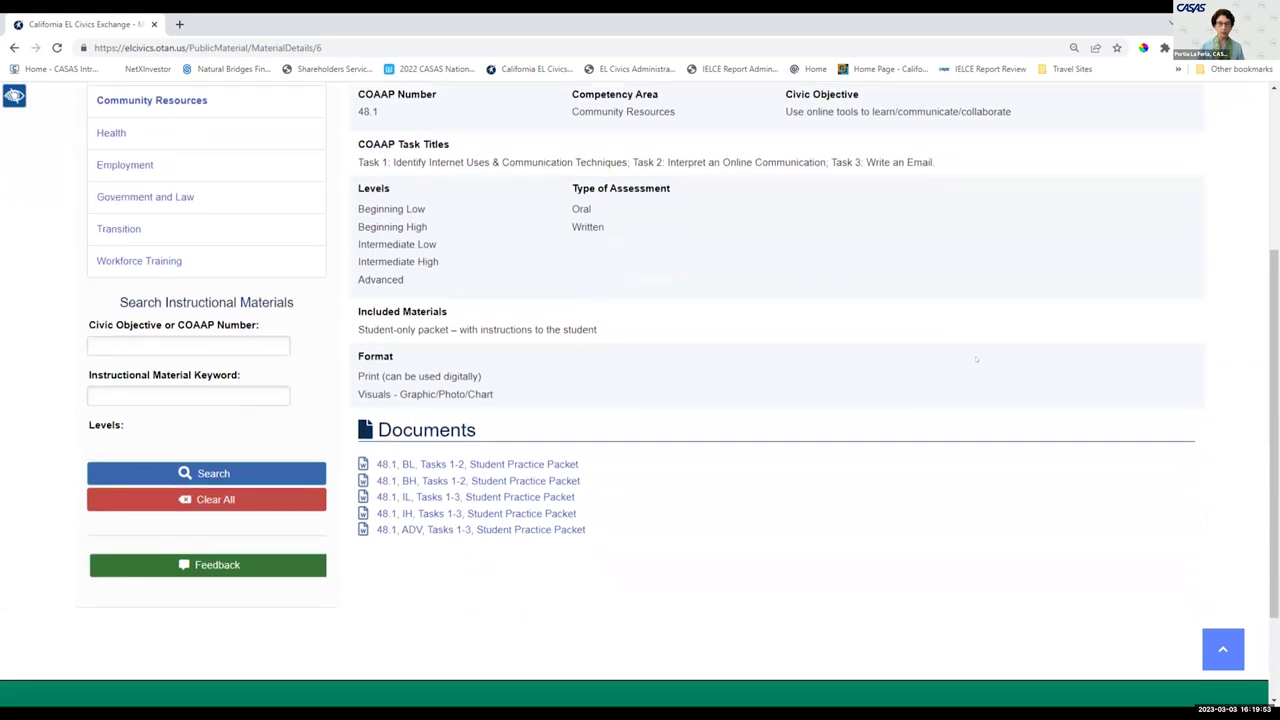
scroll(975, 360, "down", 2)
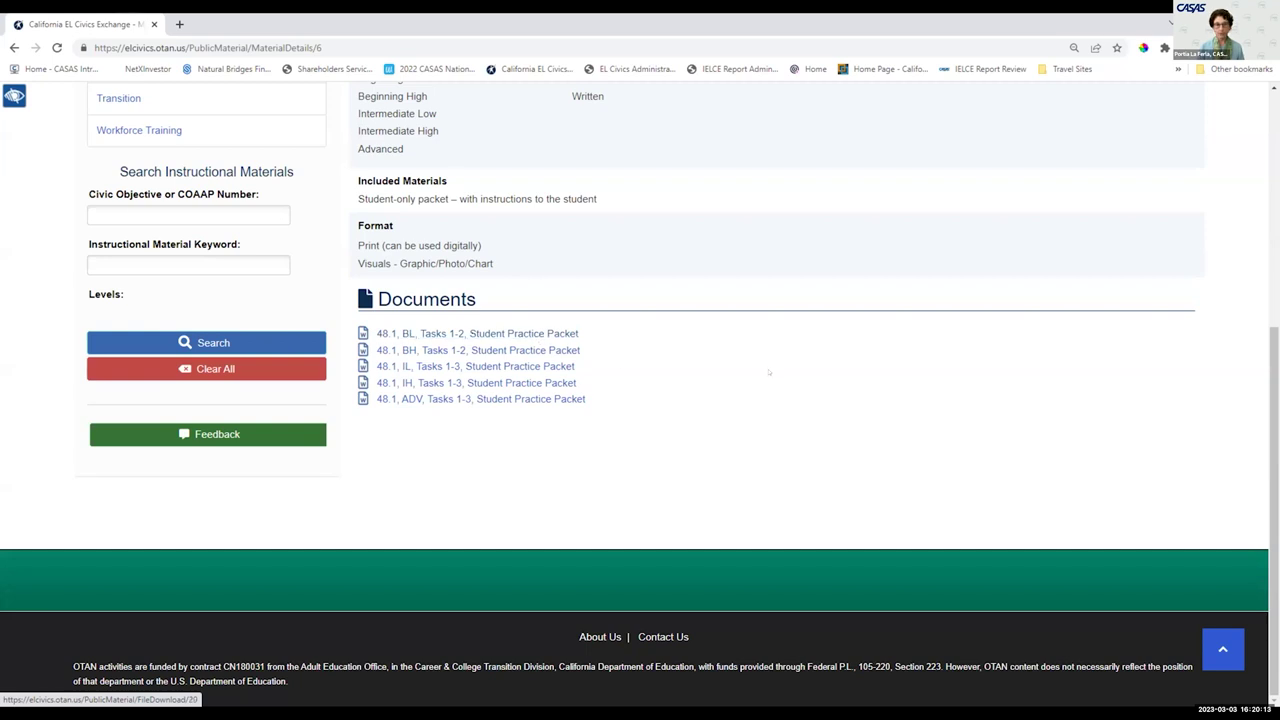
scroll(760, 368, "up", 3)
scroll(752, 381, "up", 2)
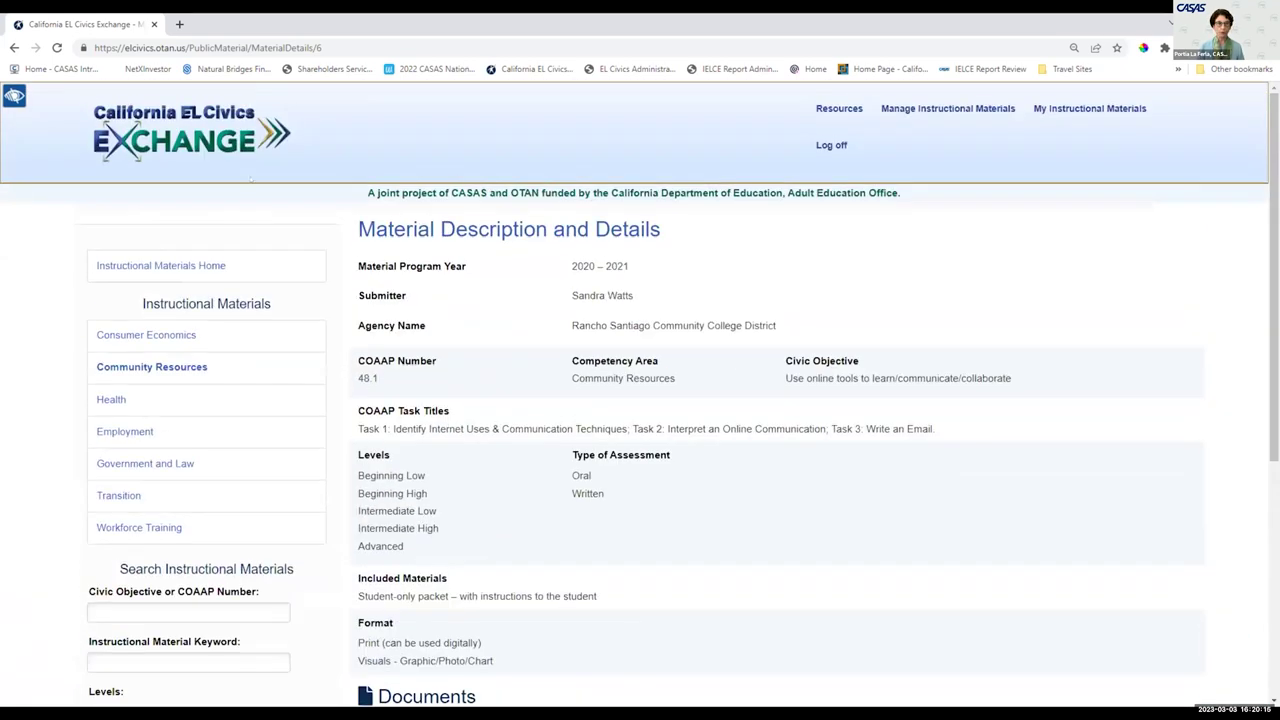
key("alt+Left")
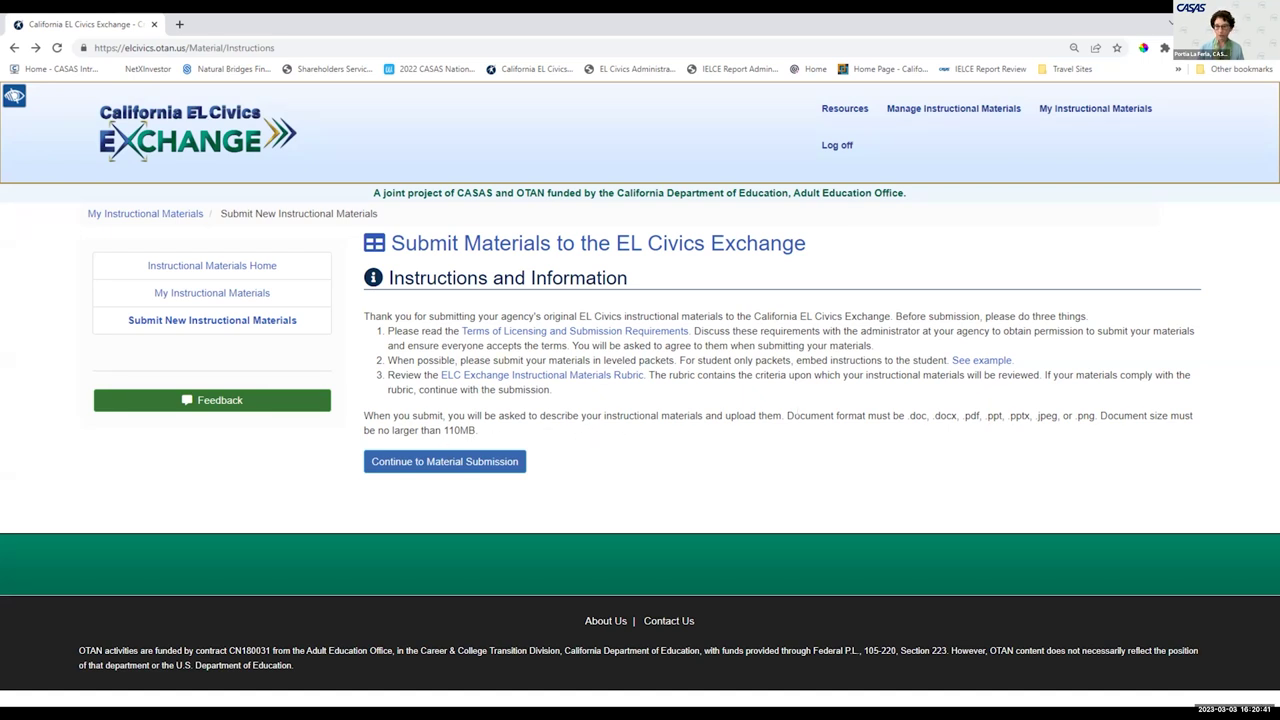
Continue to the material submission form and look over its first sections
left_click(455, 460)
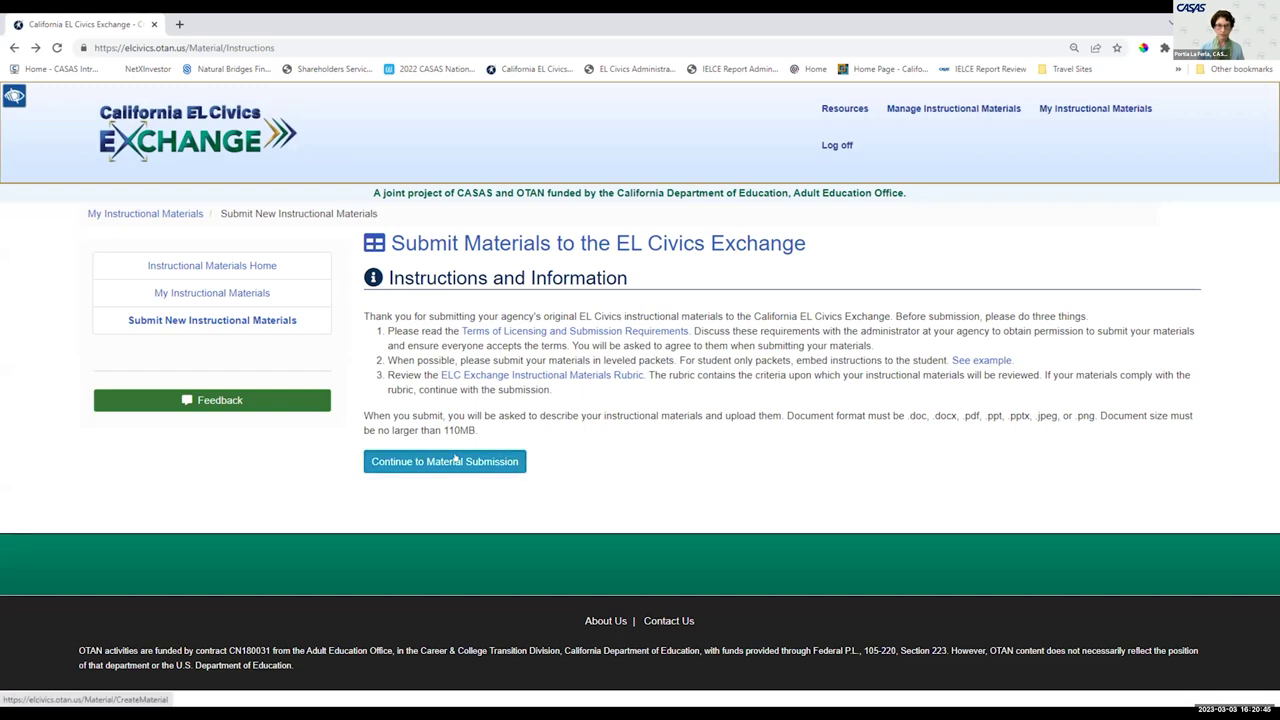
scroll(836, 433, "down", 3)
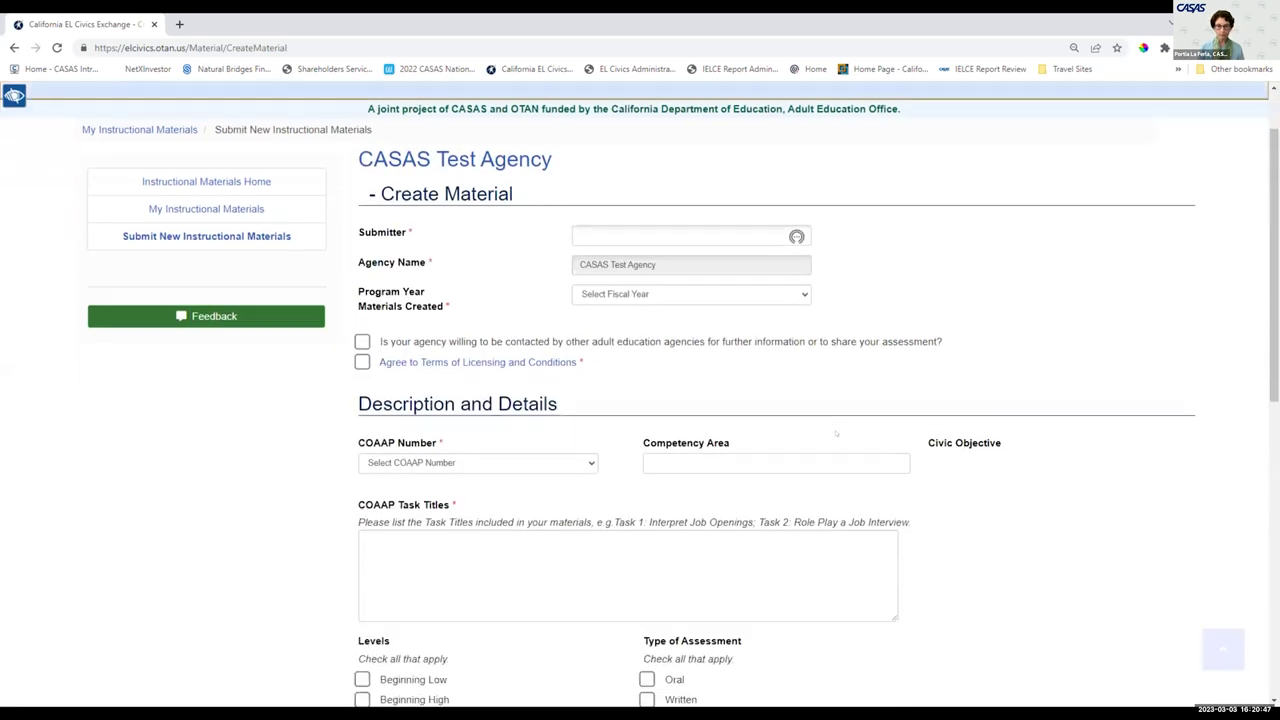
scroll(836, 433, "up", 3)
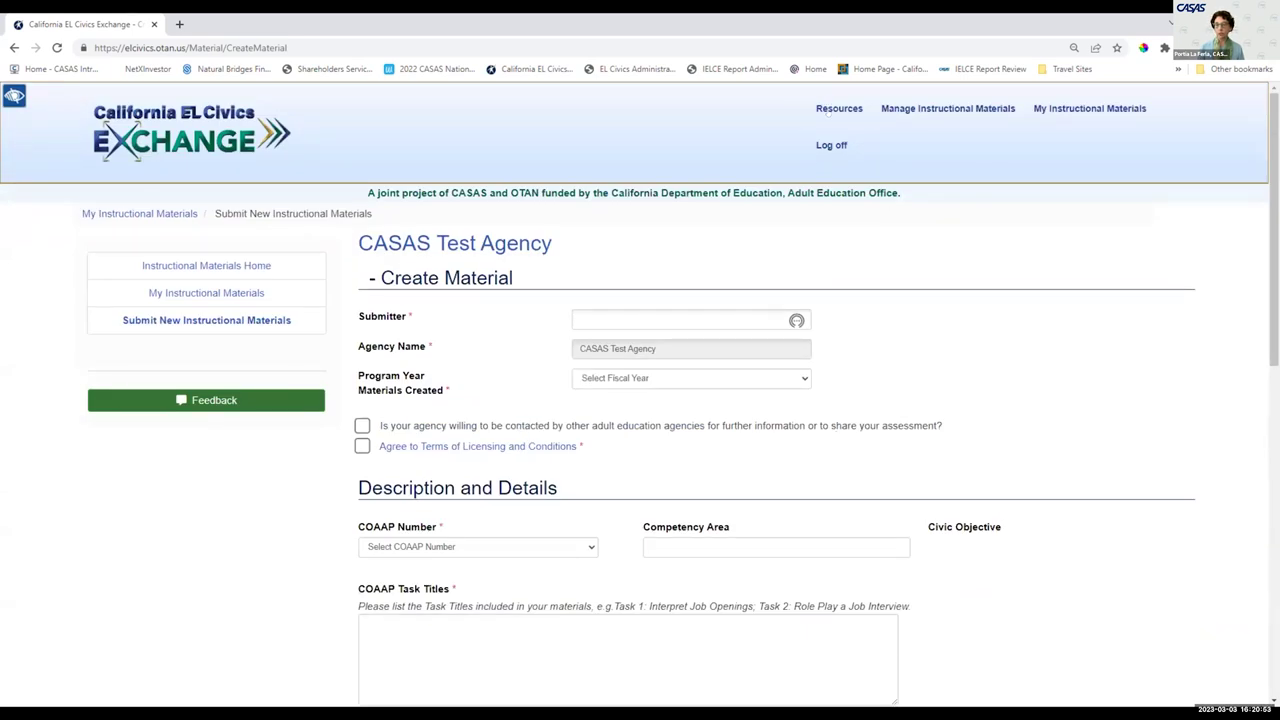
Look through the Resources page for help on submitting instructional materials and creating accessible ones, and return to the submission form
left_click(839, 108)
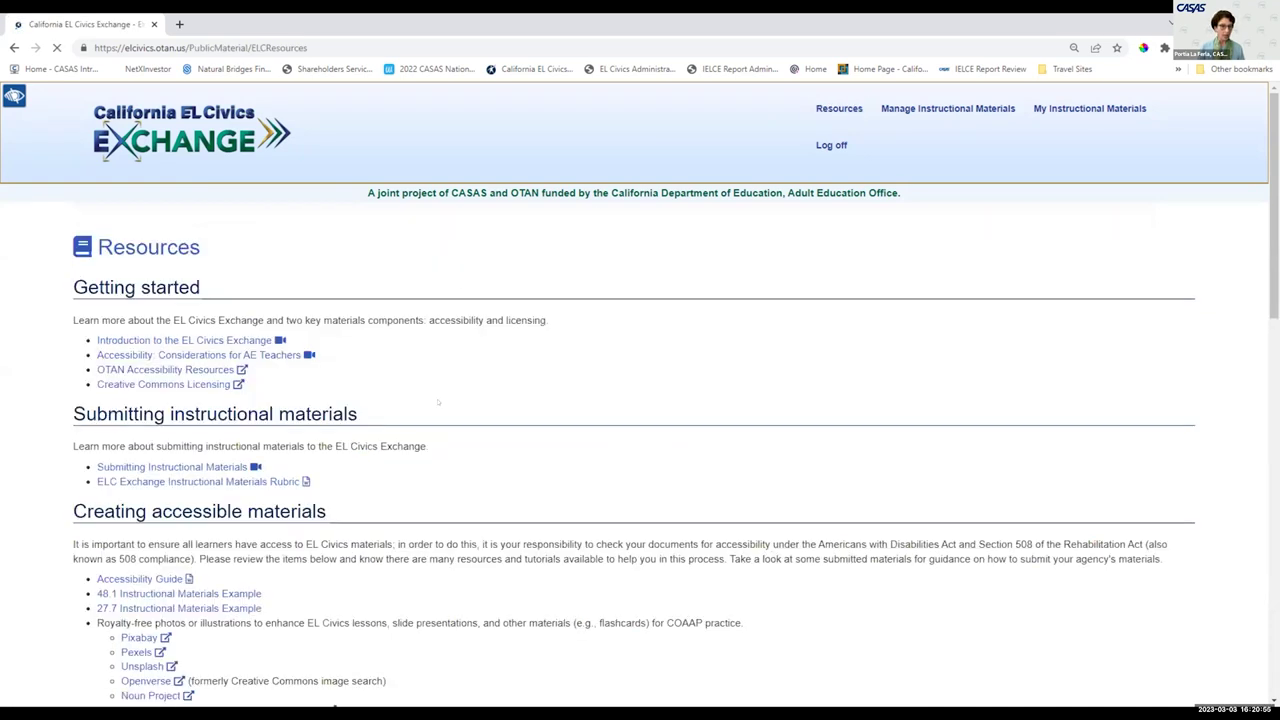
scroll(438, 401, "down", 2)
scroll(438, 401, "down", 2)
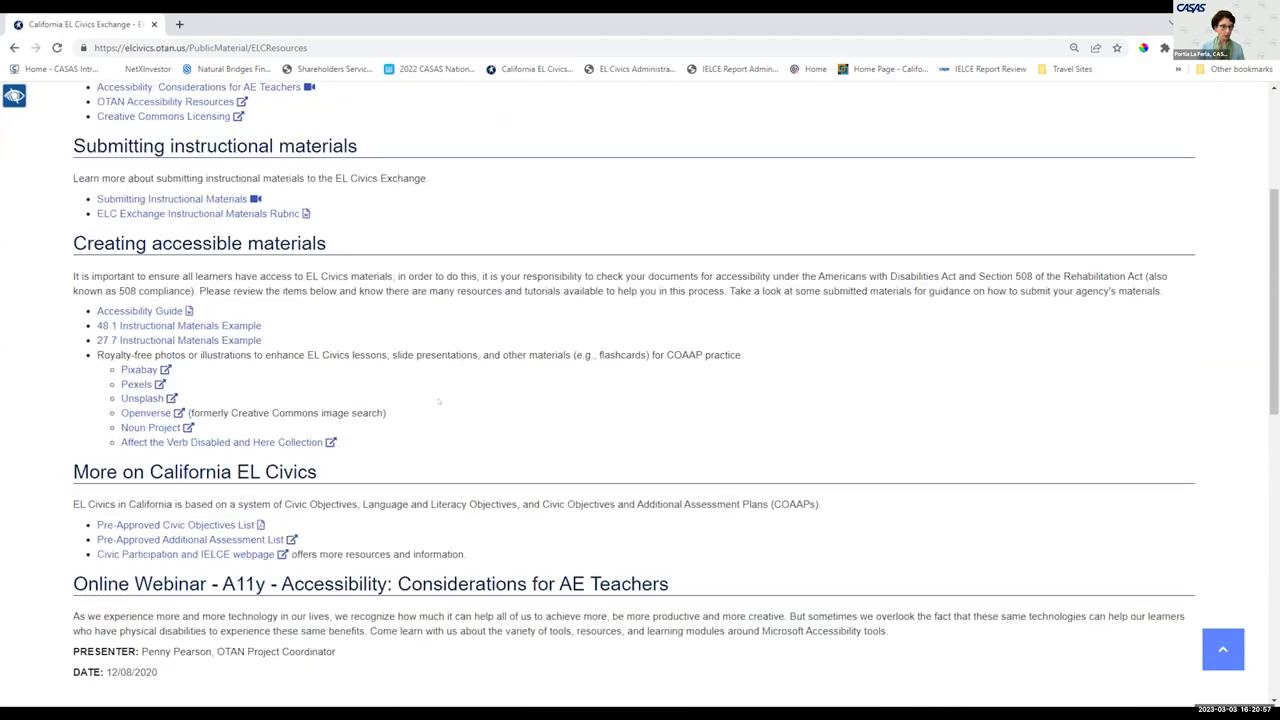
scroll(438, 401, "up", 2)
scroll(438, 401, "up", 1)
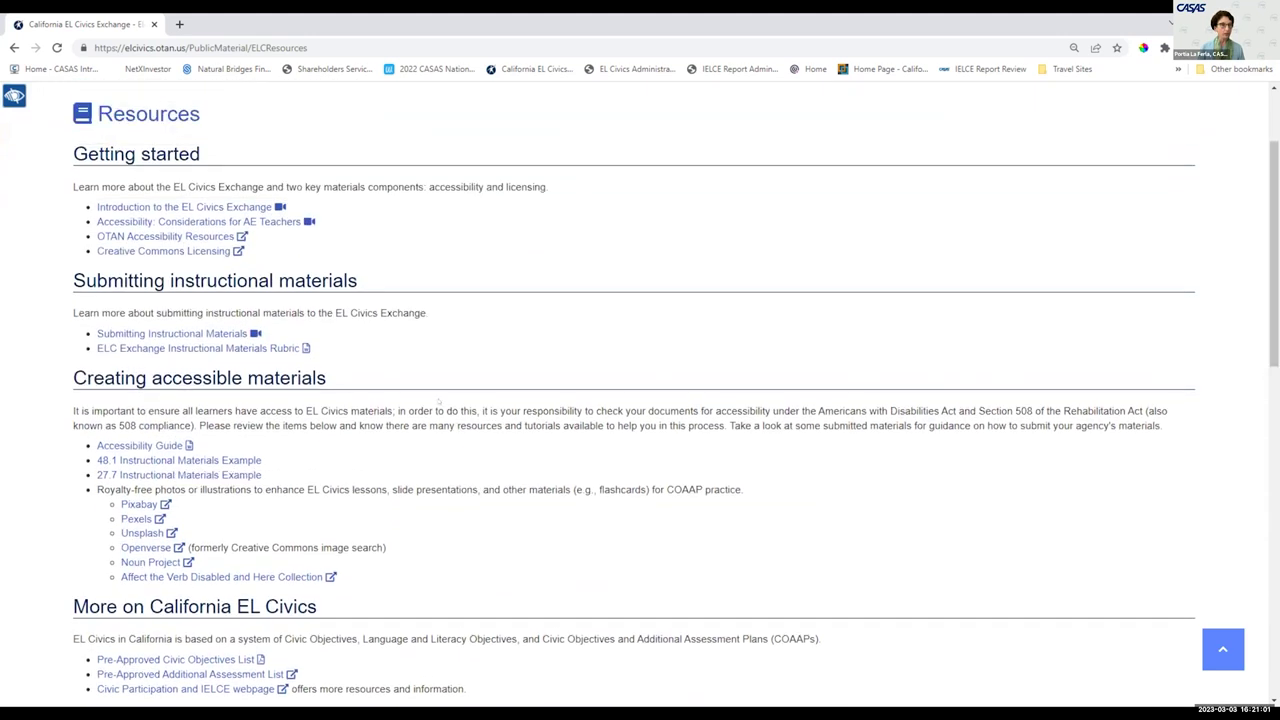
scroll(438, 401, "up", 2)
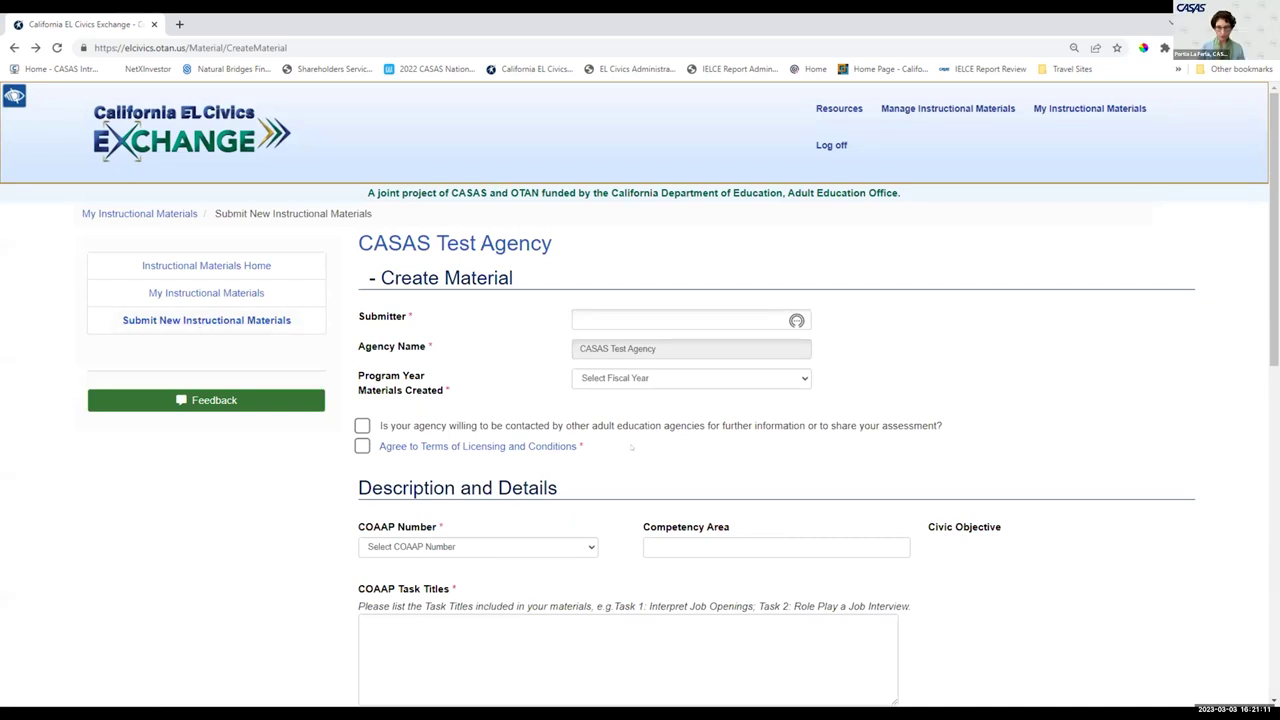
Return to the submission instructions, open the ELC Exchange Instructional Materials Rubric in Word and review its evaluation criteria
scroll(632, 447, "down", 1)
scroll(632, 447, "up", 1)
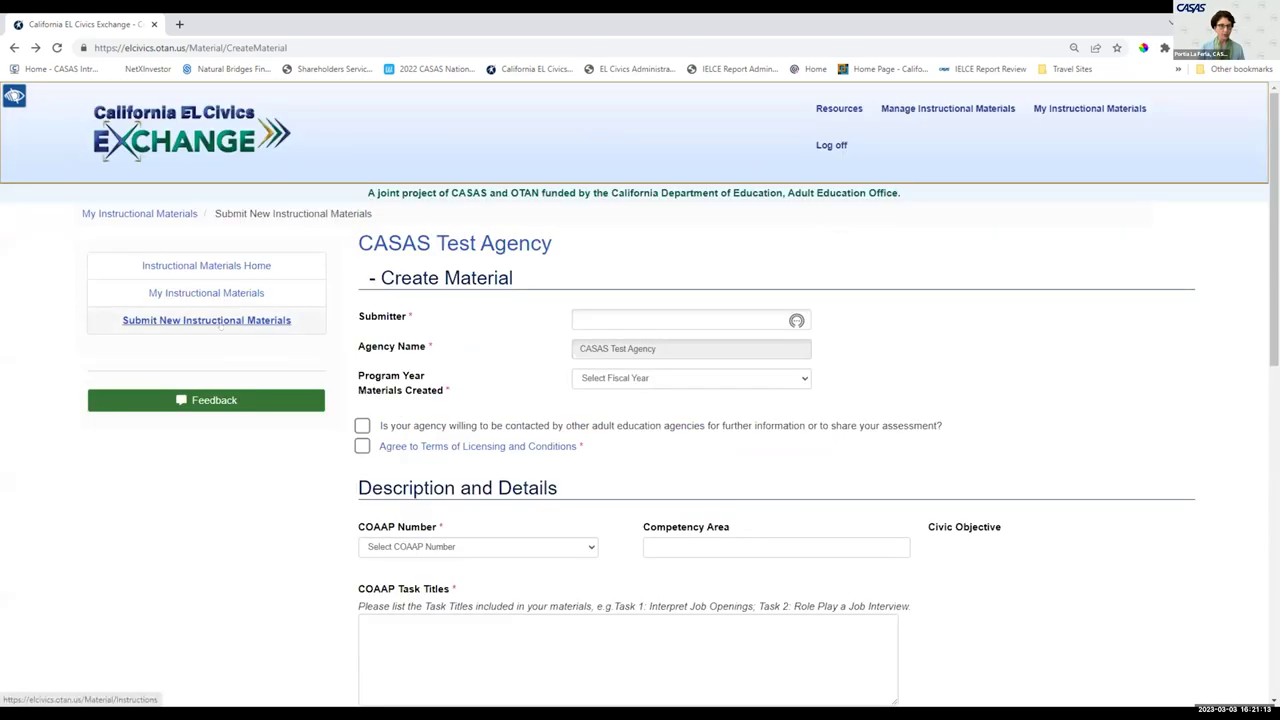
left_click(220, 321)
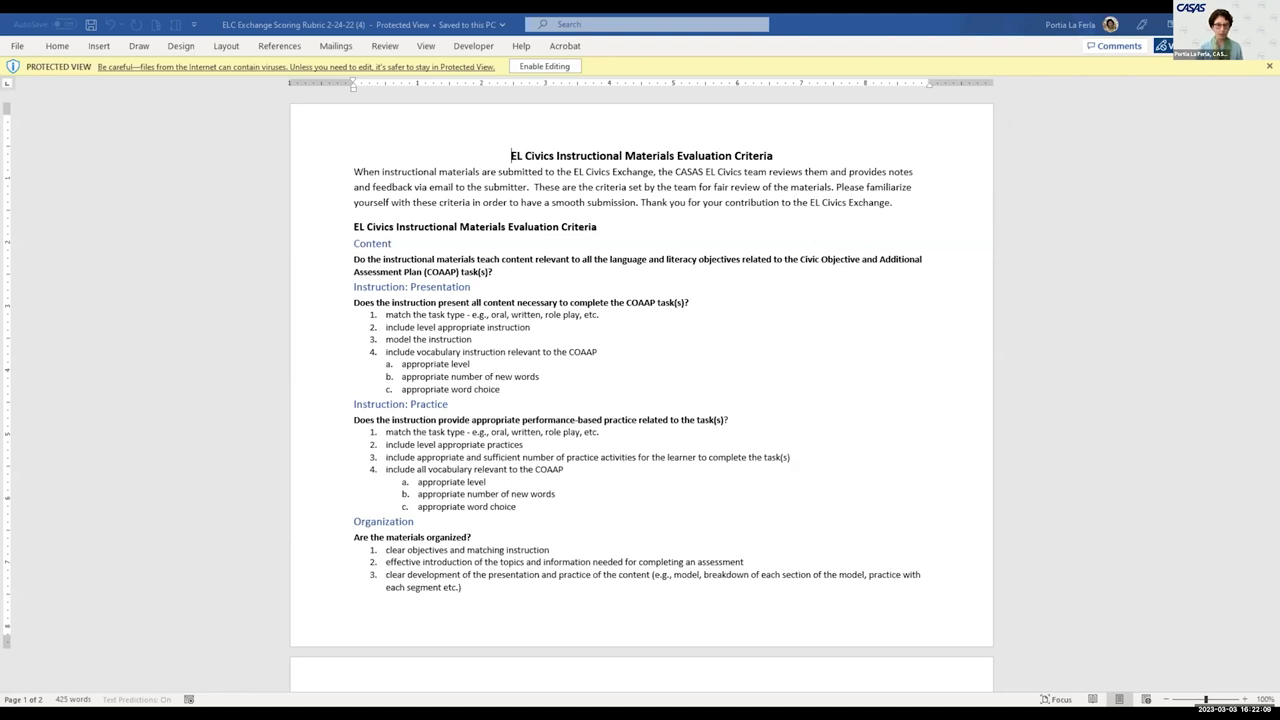
scroll(640, 390, "down", 3)
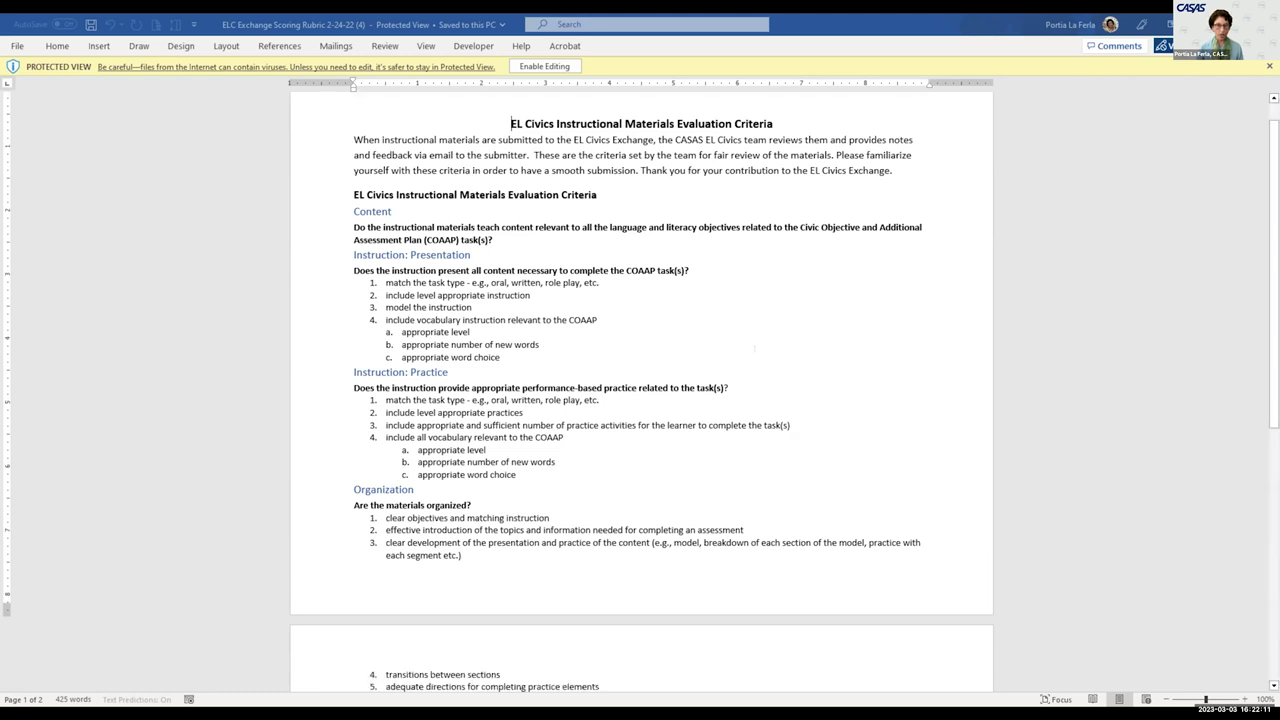
scroll(757, 349, "down", 2)
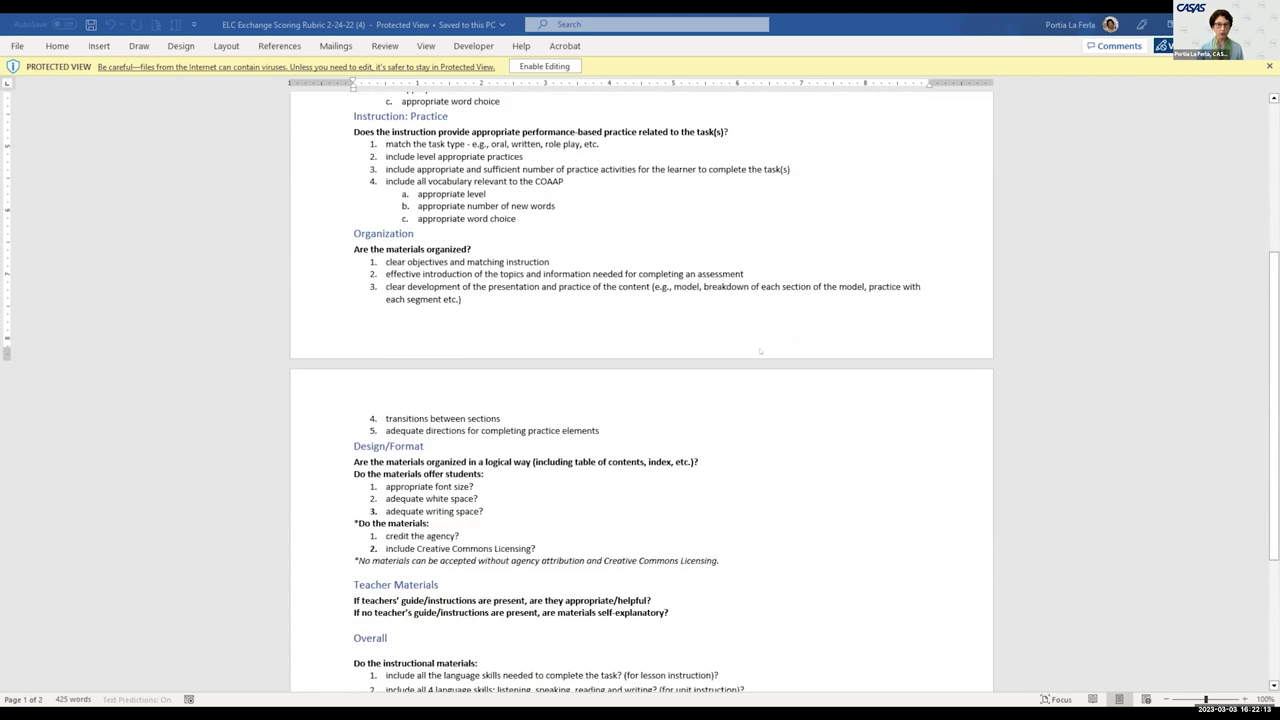
scroll(760, 351, "down", 3)
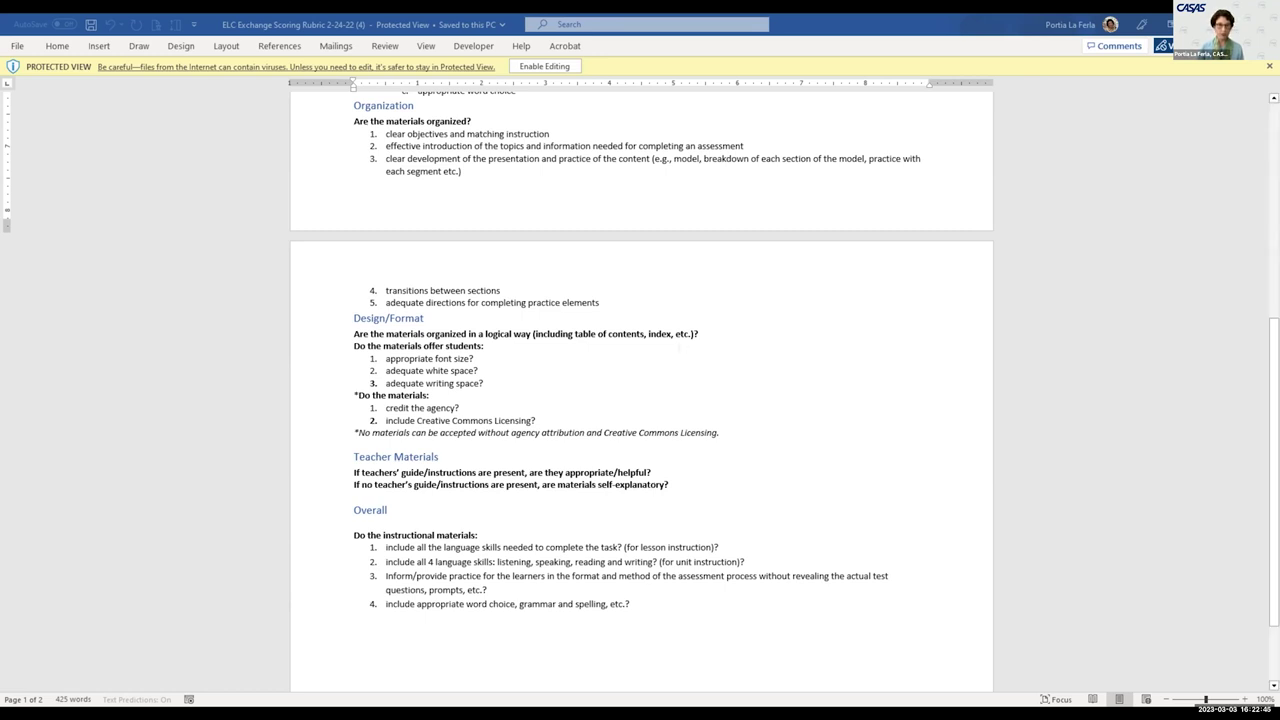
scroll(640, 380, "up", 5)
scroll(640, 380, "up", 2)
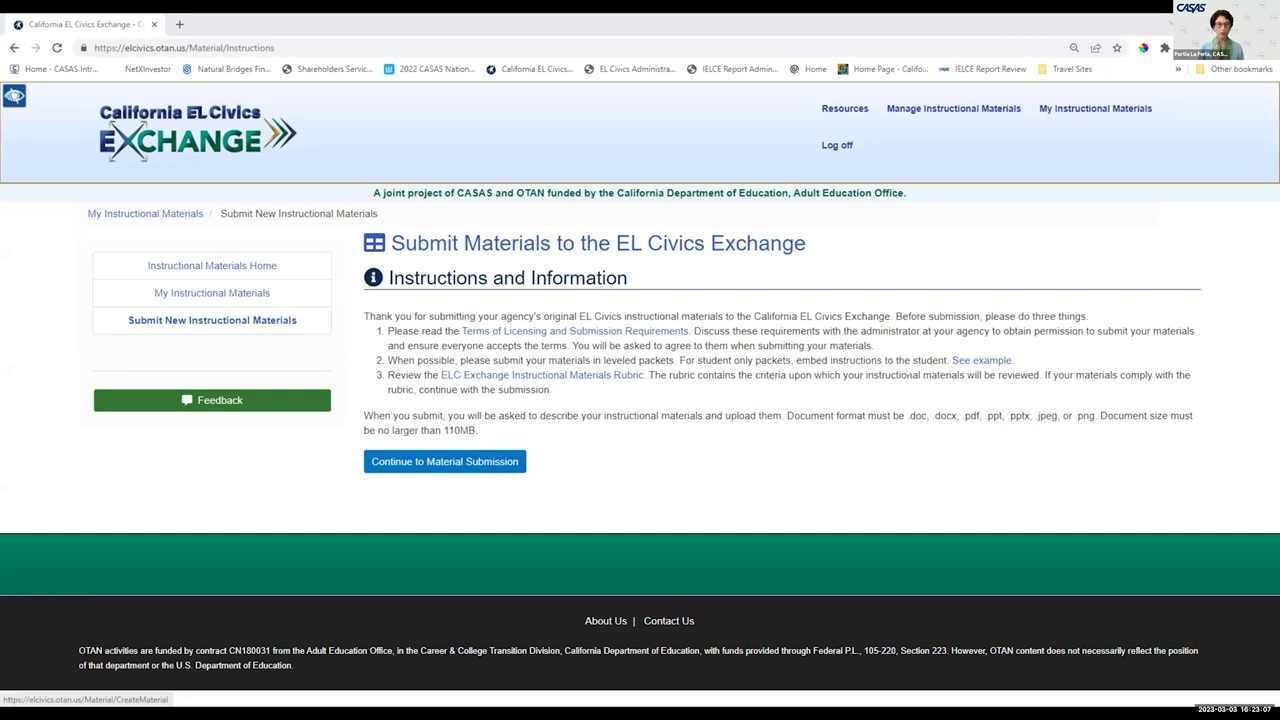
In a new material submission form, fill in the submitter's name and set the program year to 2021 – 2022
left_click(445, 461)
left_click(680, 186)
left_click(678, 216)
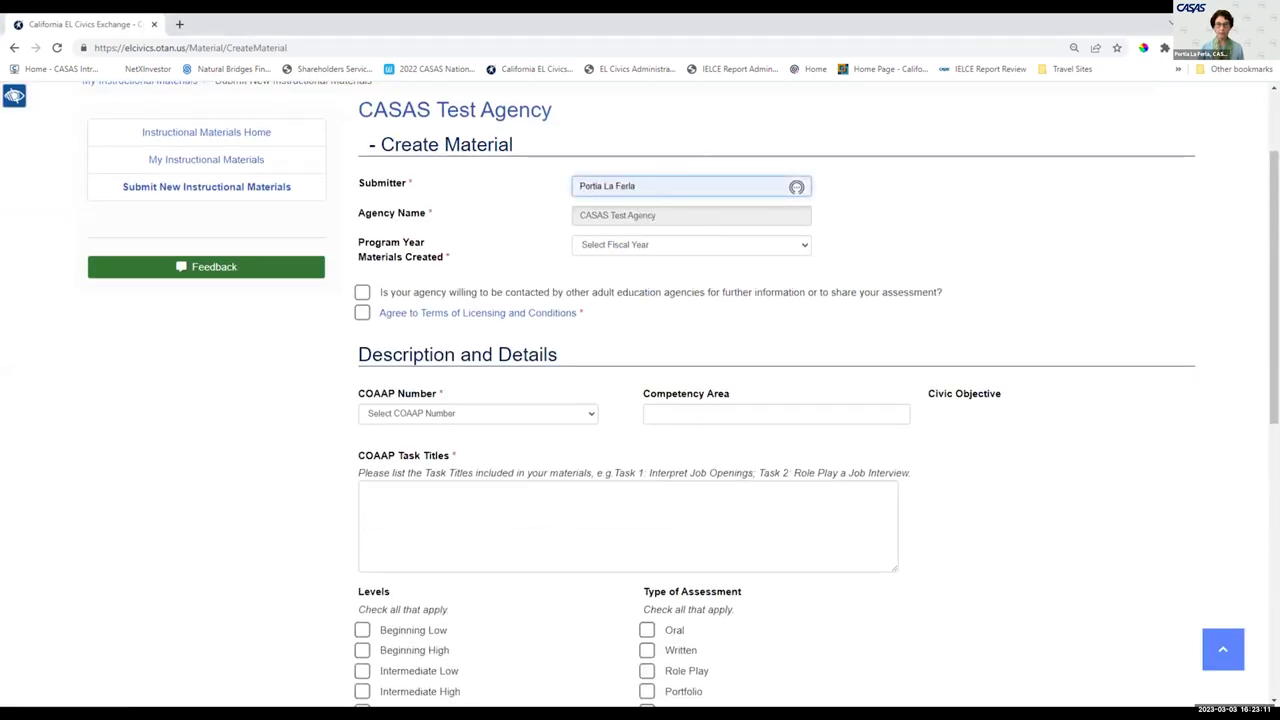
left_click(653, 245)
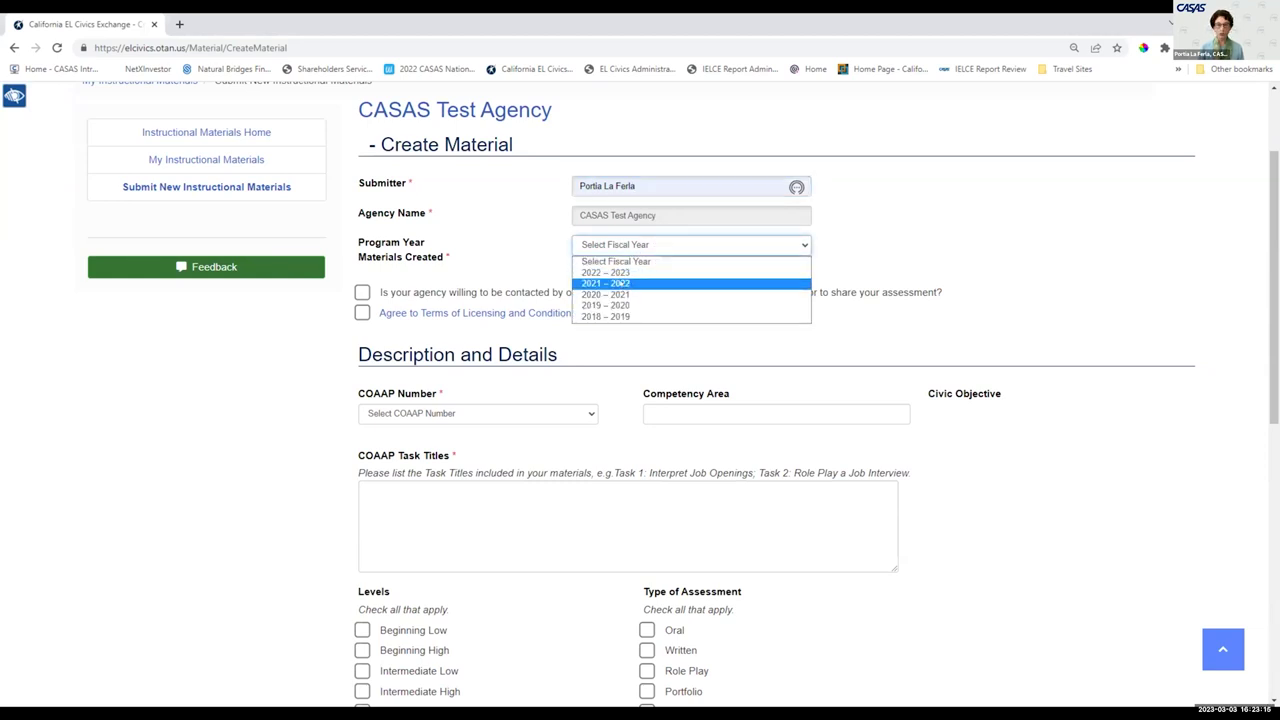
left_click(620, 284)
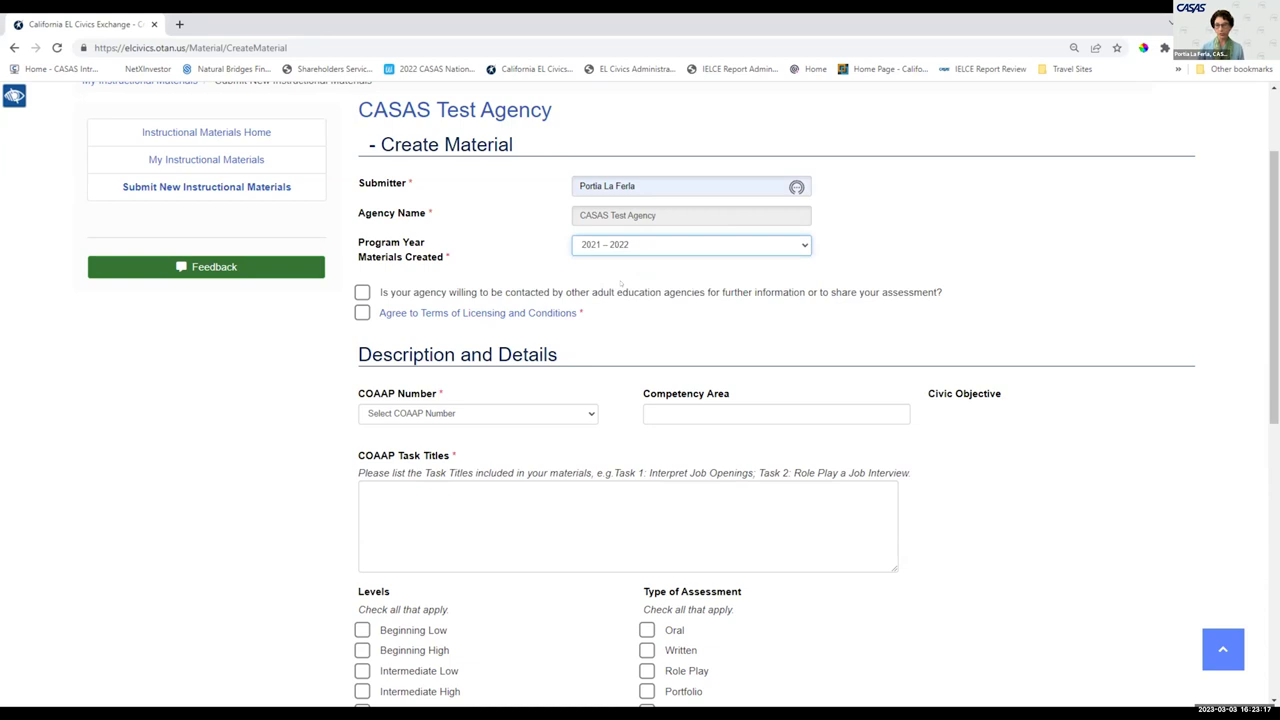
Allow other adult education agencies to contact the agency and agree to the Terms of Licensing and Conditions
left_click(362, 292)
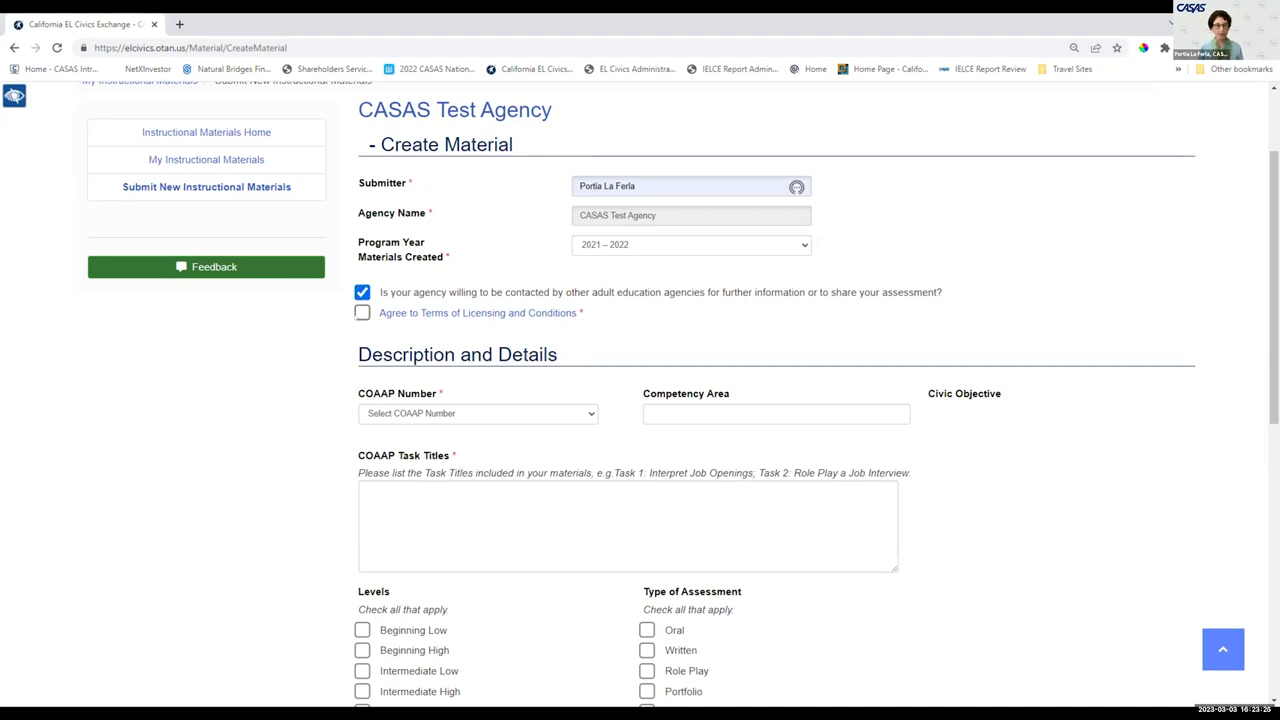
left_click(361, 313)
scroll(357, 315, "down", 2)
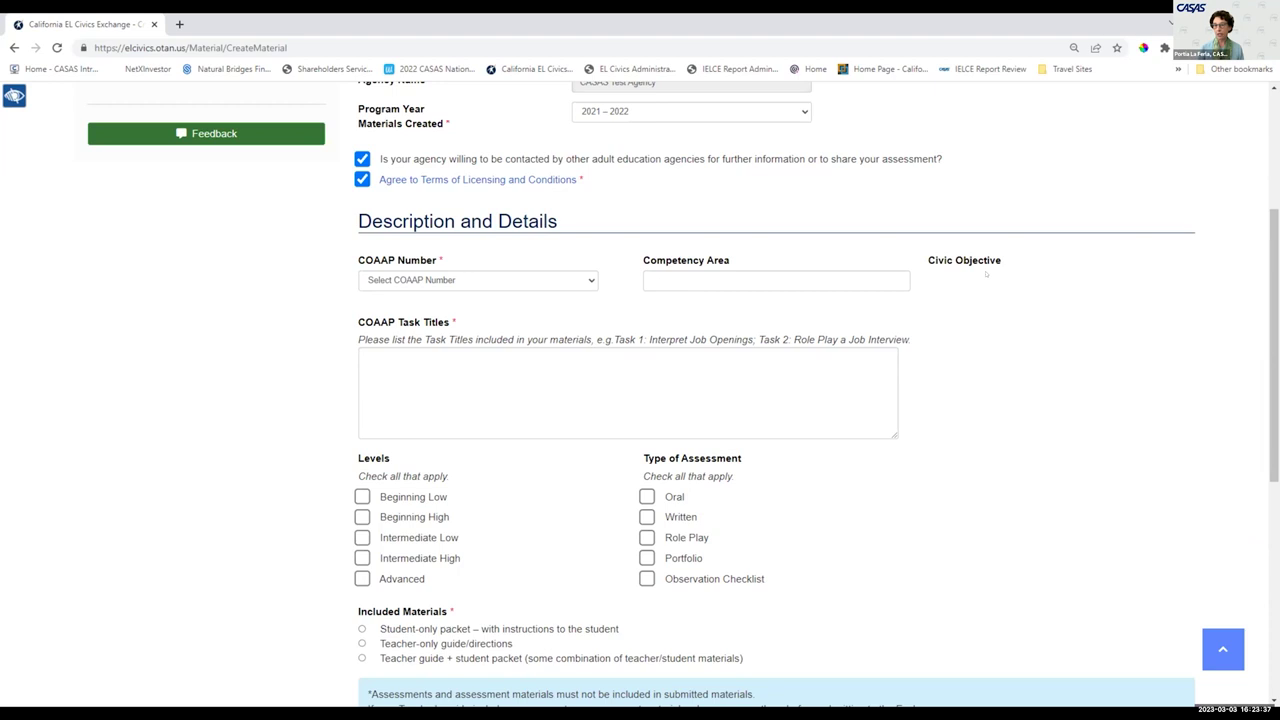
Set the COAAP number to 39.4
left_click(494, 284)
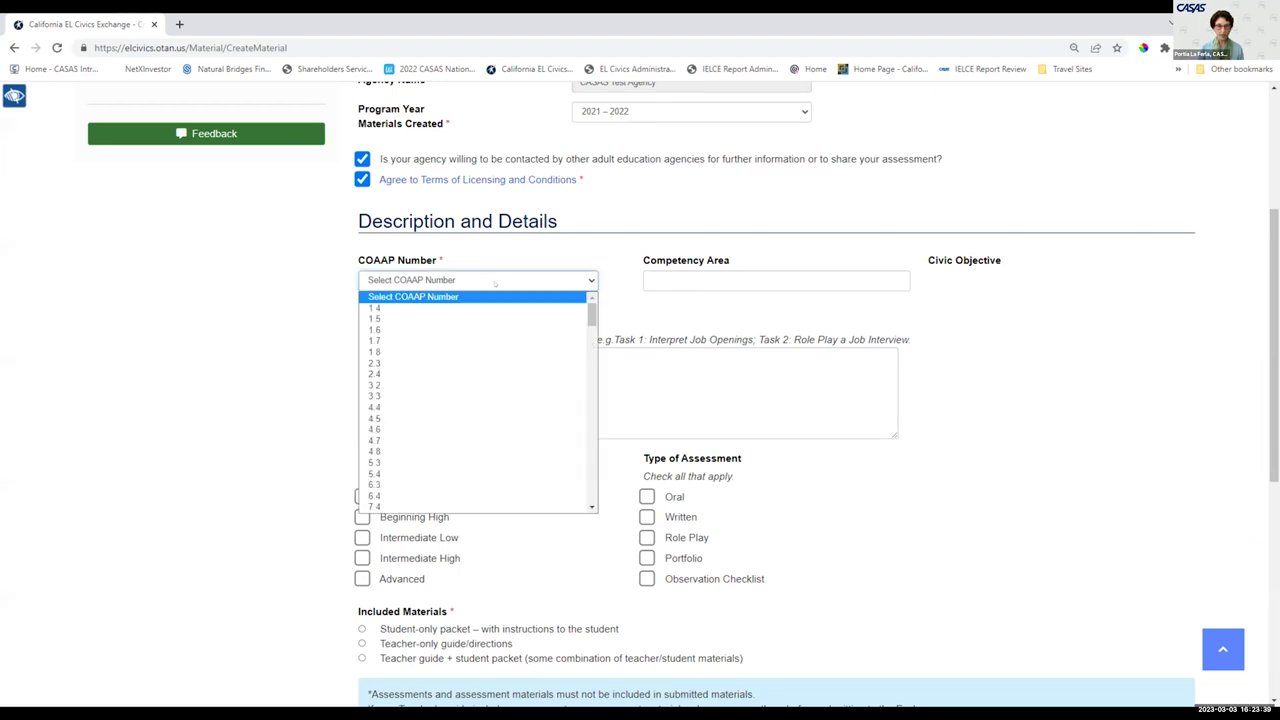
key("4")
key("7")
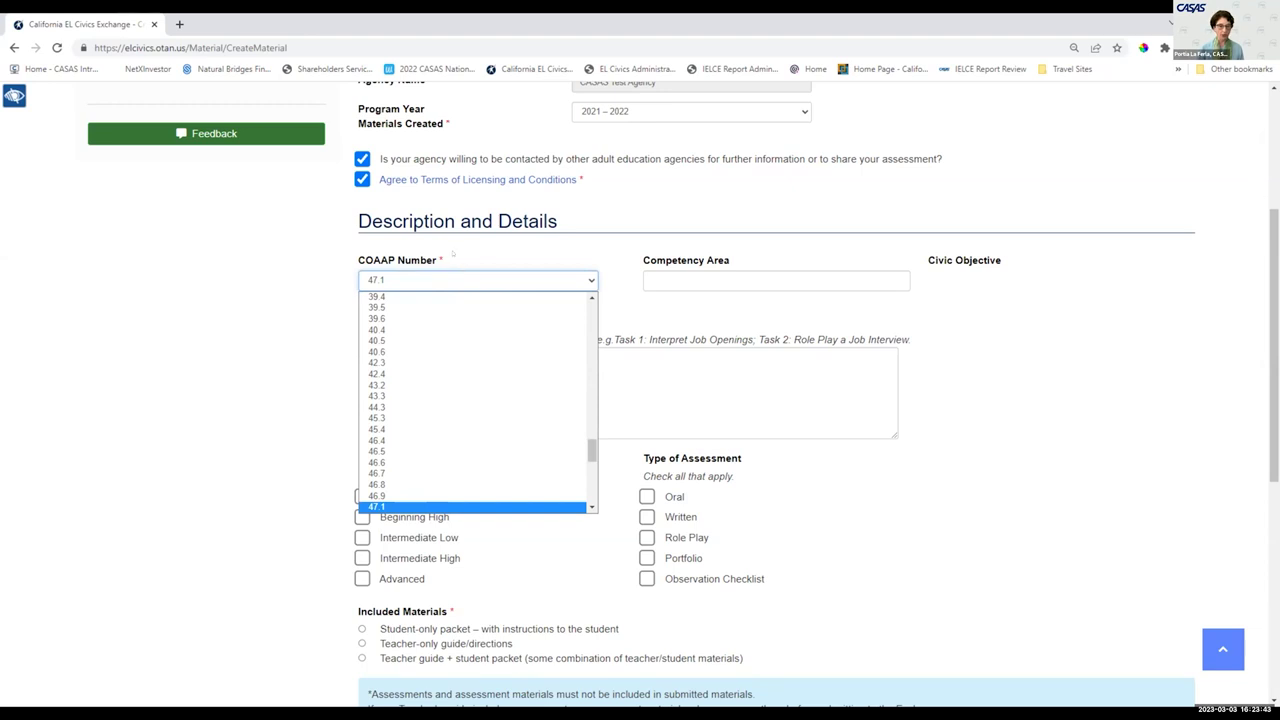
key("Up")
key("Up")
key("Up")
key("Up")
key("Up")
key("Up")
key("Up")
key("Up")
key("Up")
key("Up")
key("Up")
key("Up")
key("Up")
key("Up")
key("Up")
key("Up")
key("Up")
key("Up")
key("Up")
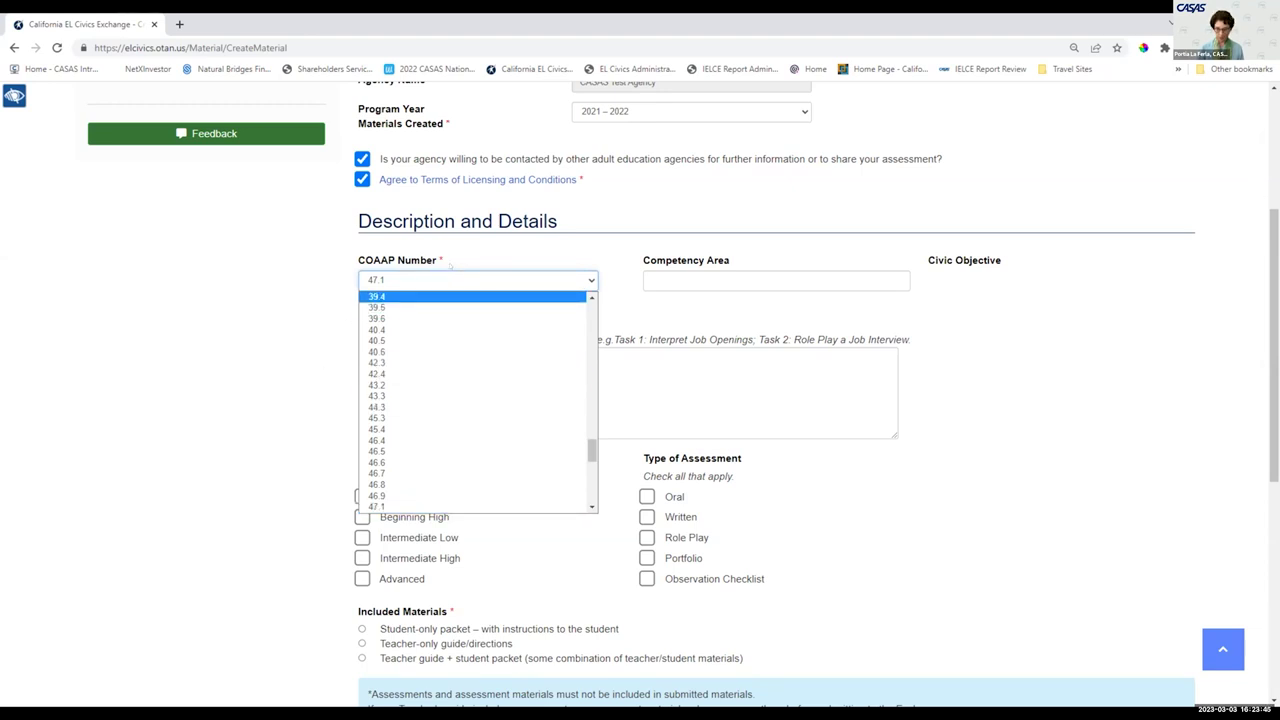
key("Return")
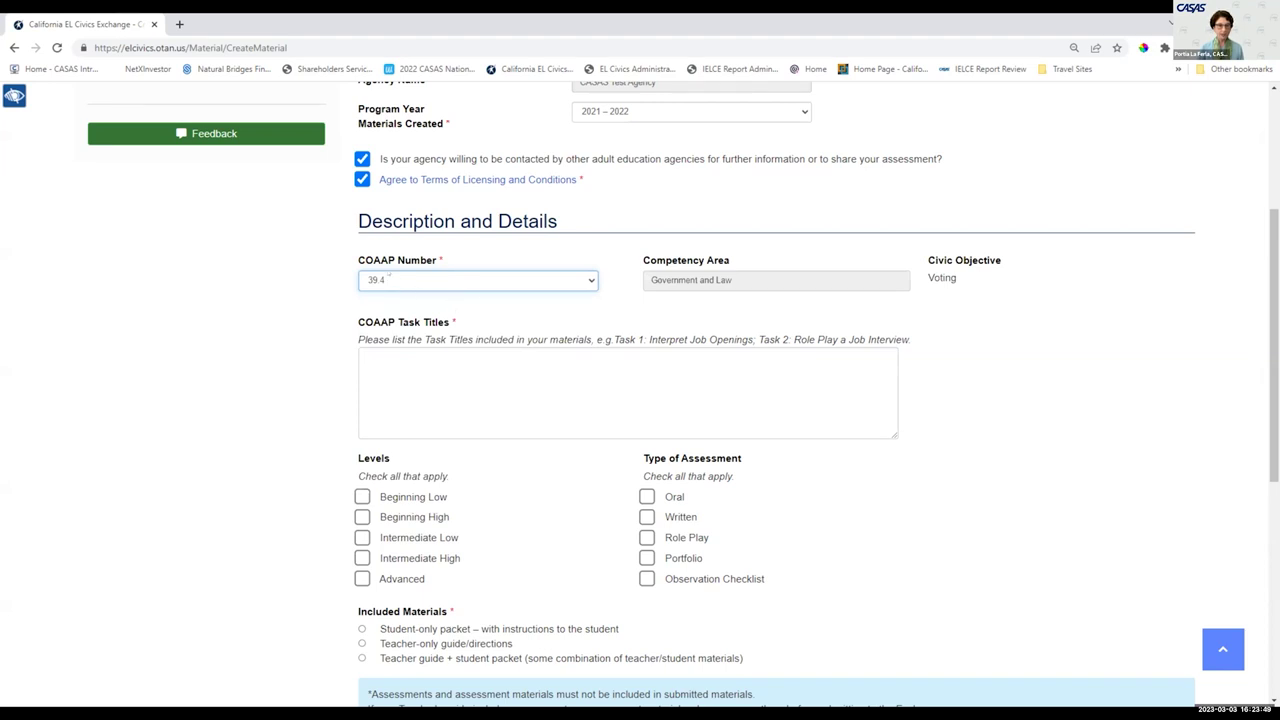
Set the COAAP number to 47.1 in the description and details section
left_click(389, 276)
scroll(375, 350, "down", 5)
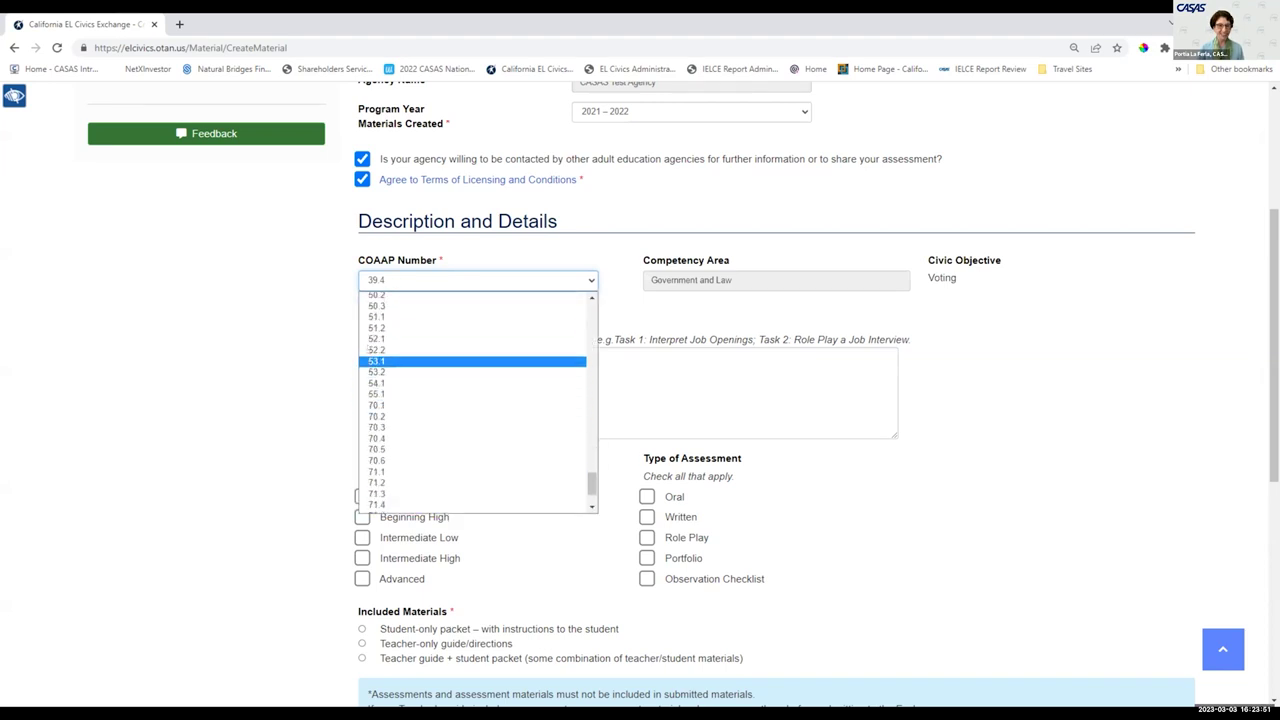
scroll(376, 360, "up", 4)
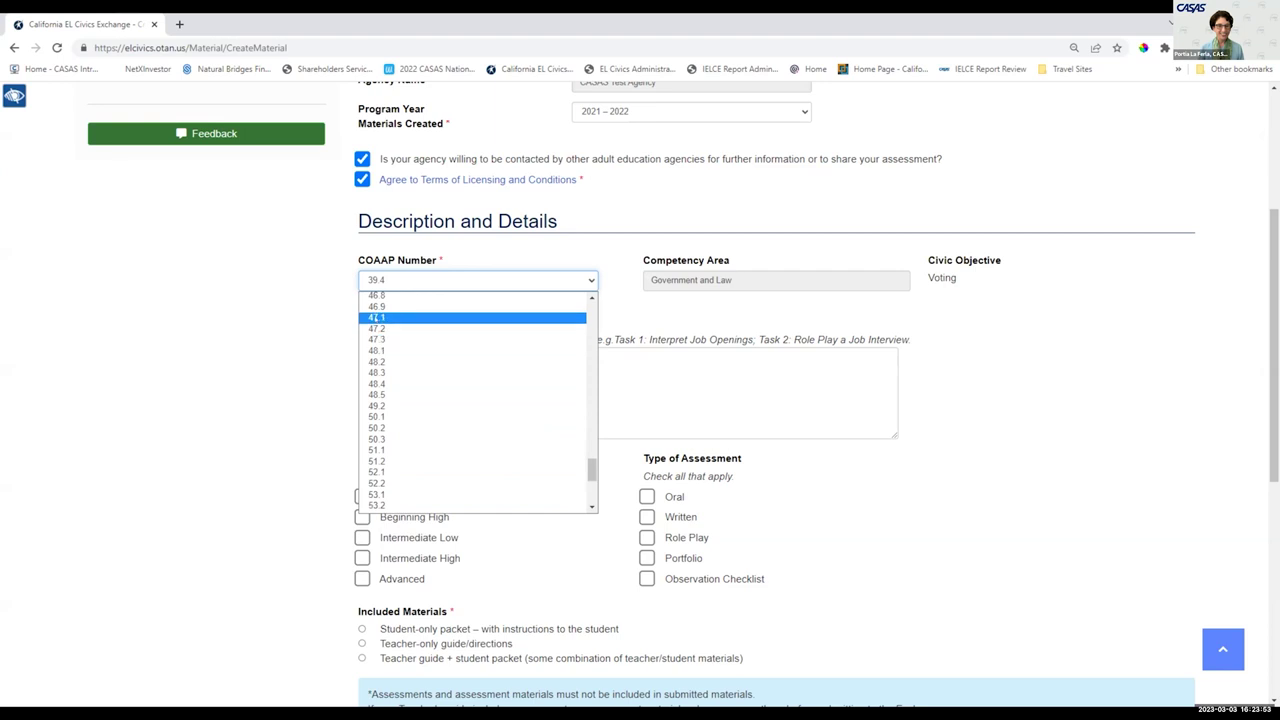
left_click(376, 317)
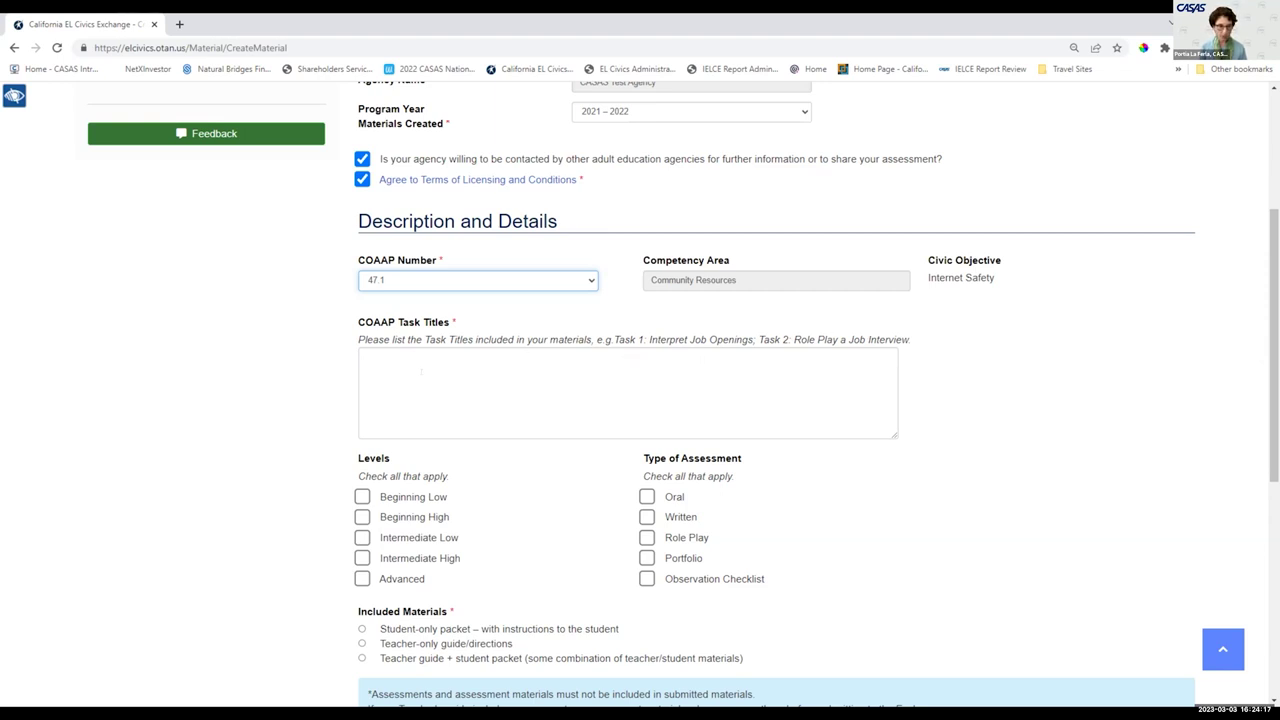
Enter "Task 1: Identify Internet Uses" as the COAAP task title
left_click(370, 360)
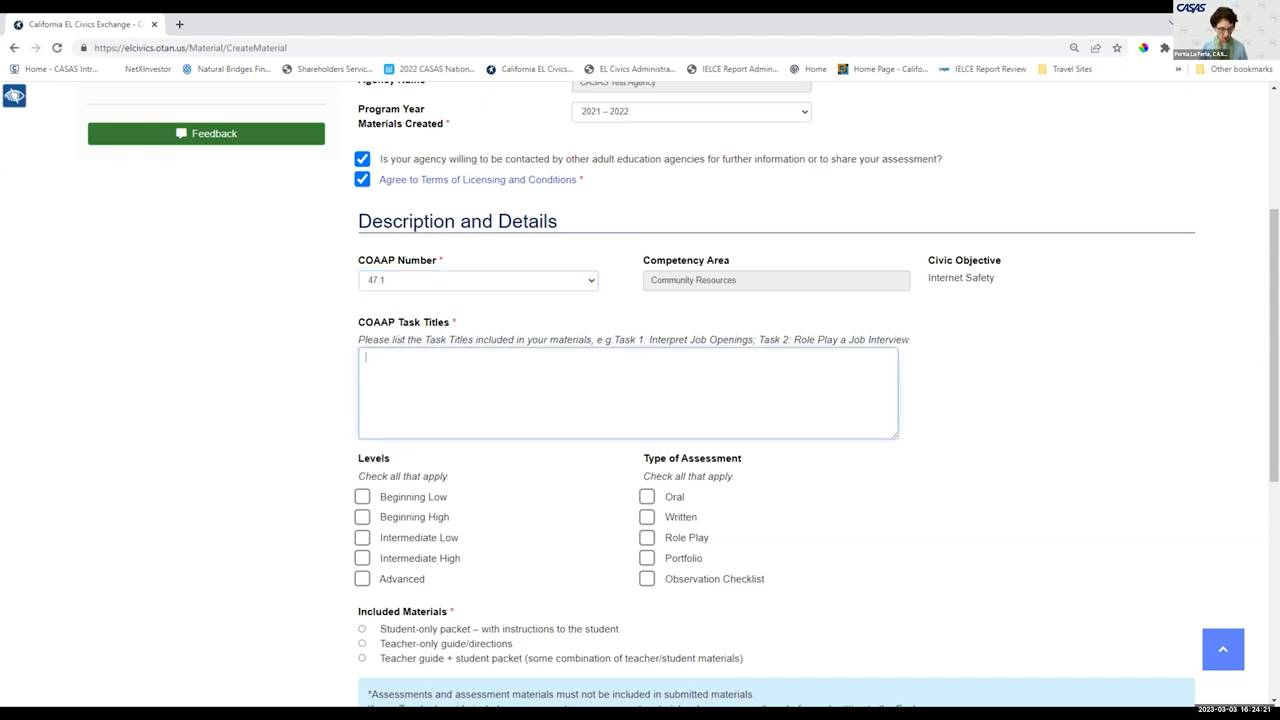
type("Task")
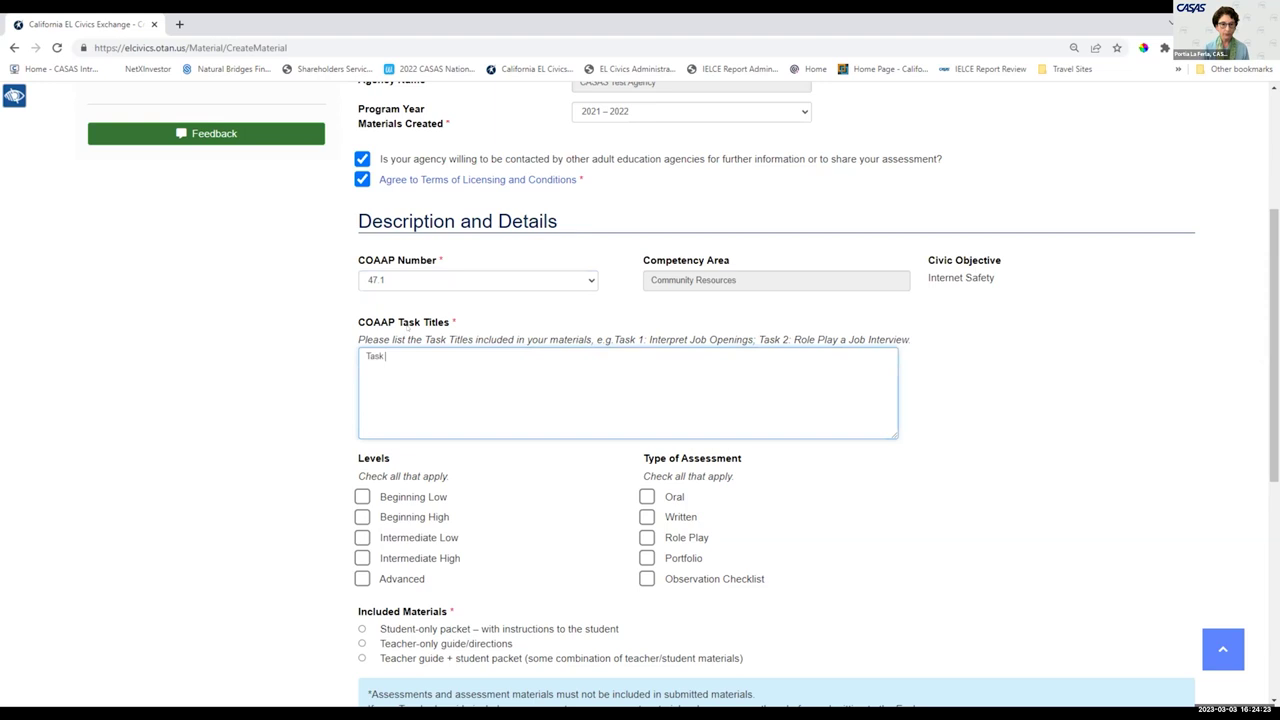
type(" 1: Ide")
key("BackSpace")
key("BackSpace")
key("BackSpace")
type("Iden")
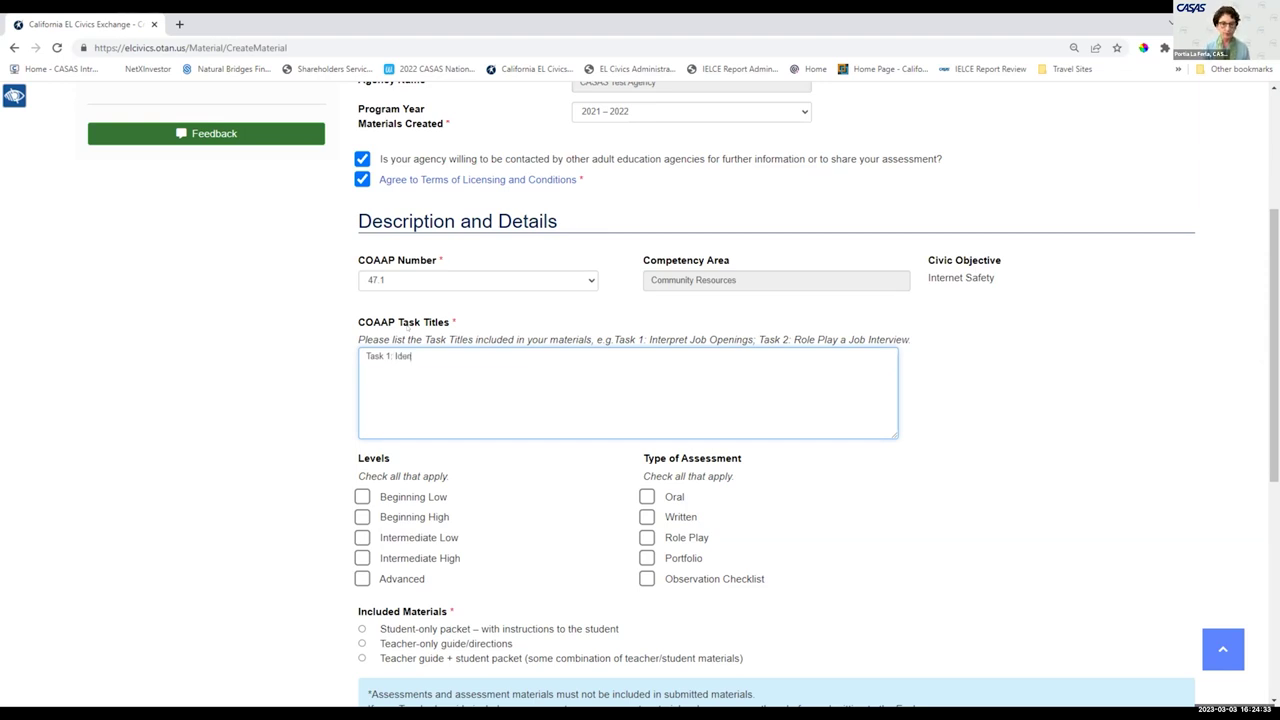
type("tify Internet")
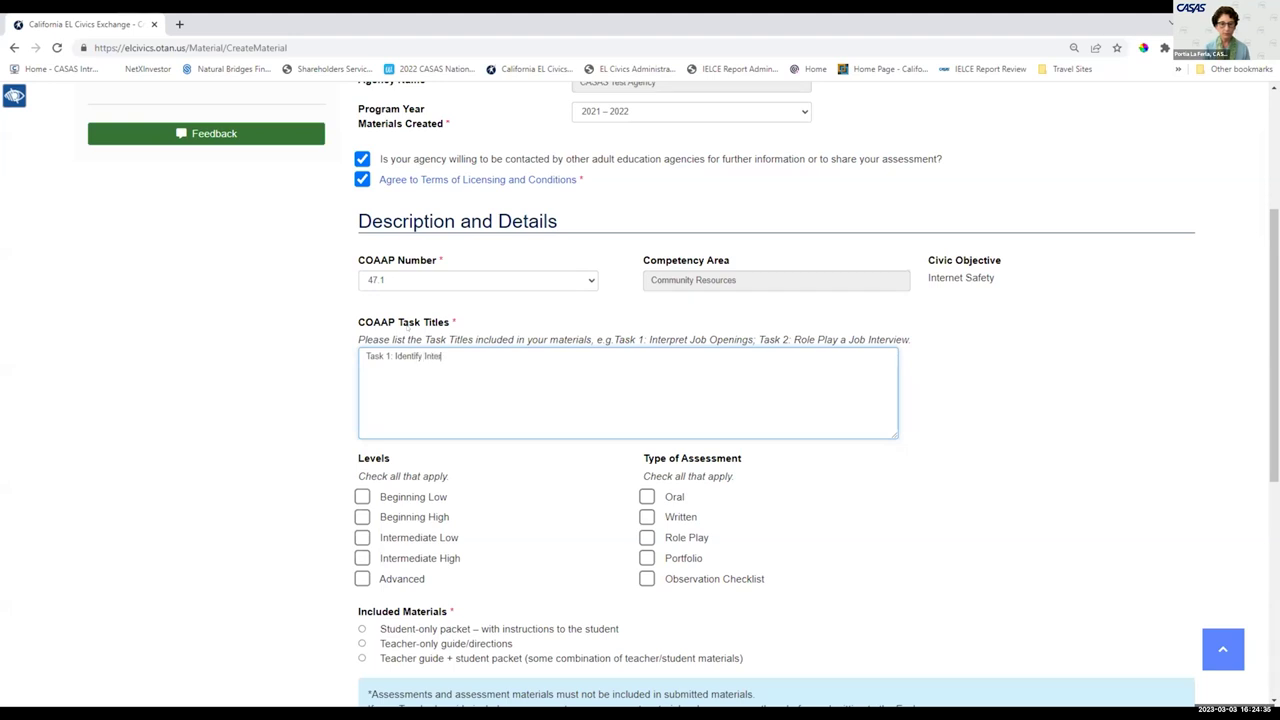
type(" Uses")
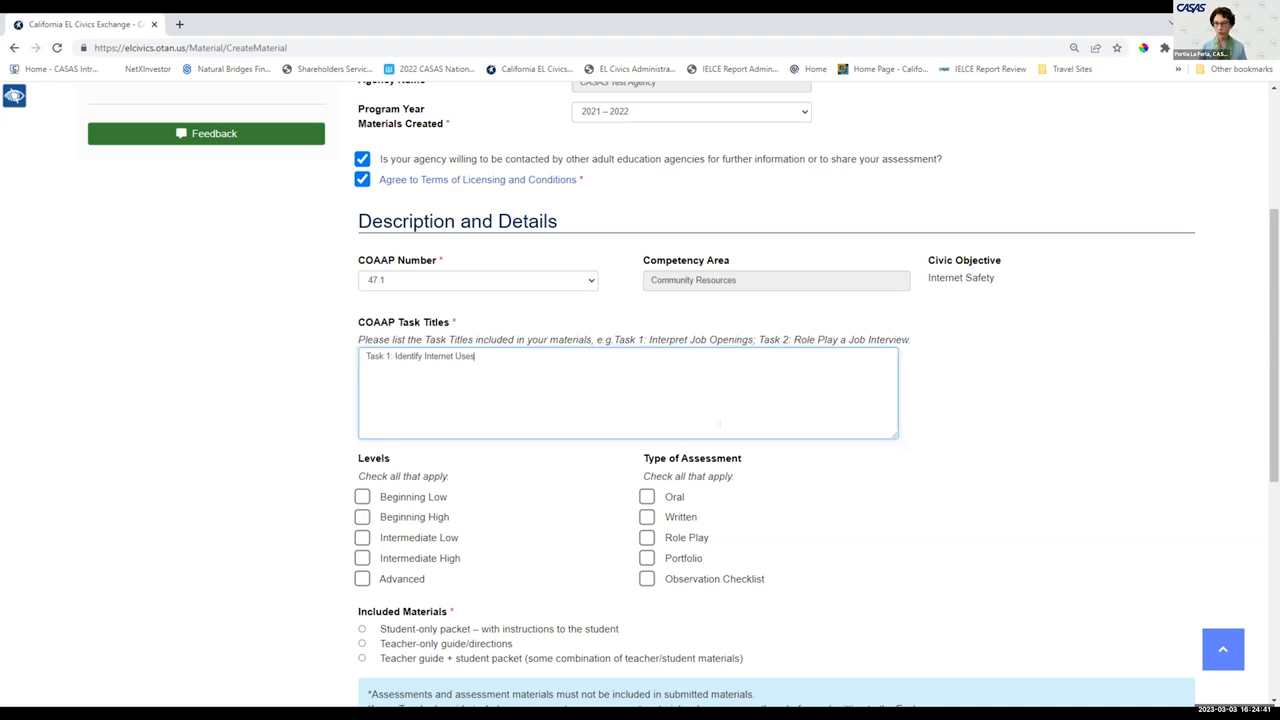
Select all five levels for the material, from Beginning Low through Advanced
scroll(723, 411, "down", 2)
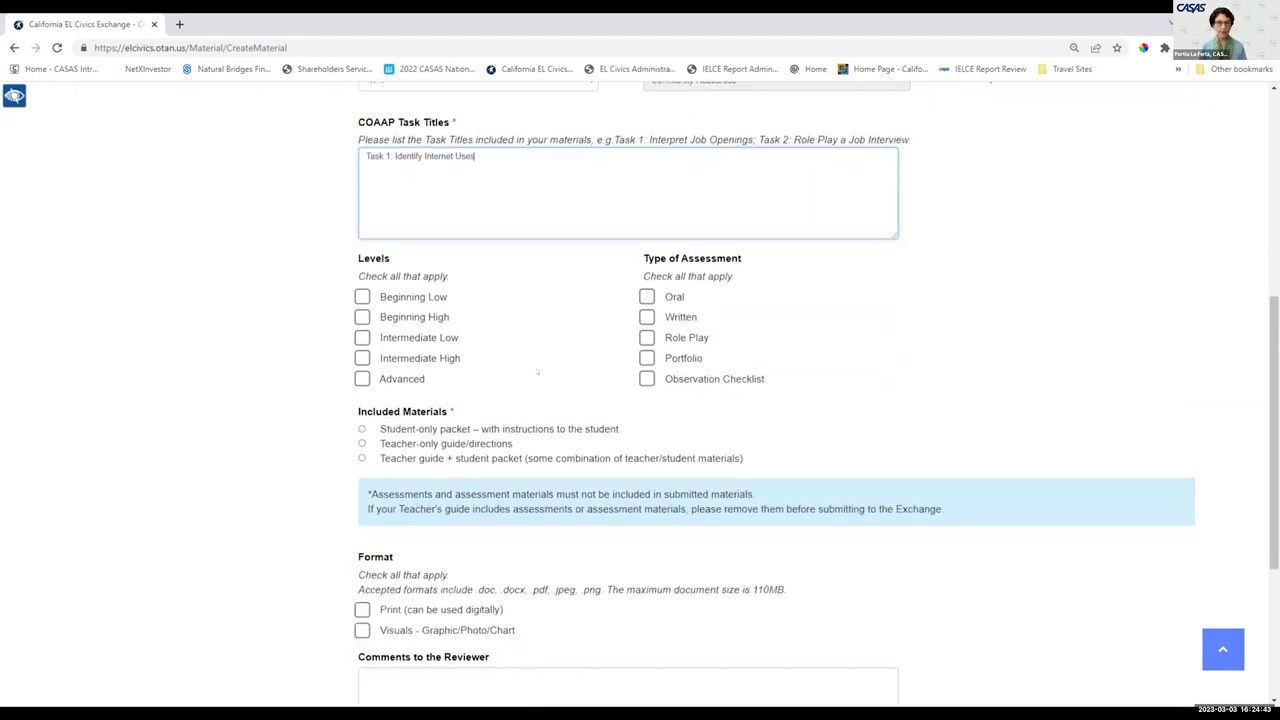
left_click(362, 297)
left_click(362, 317)
left_click(362, 338)
left_click(362, 358)
left_click(362, 379)
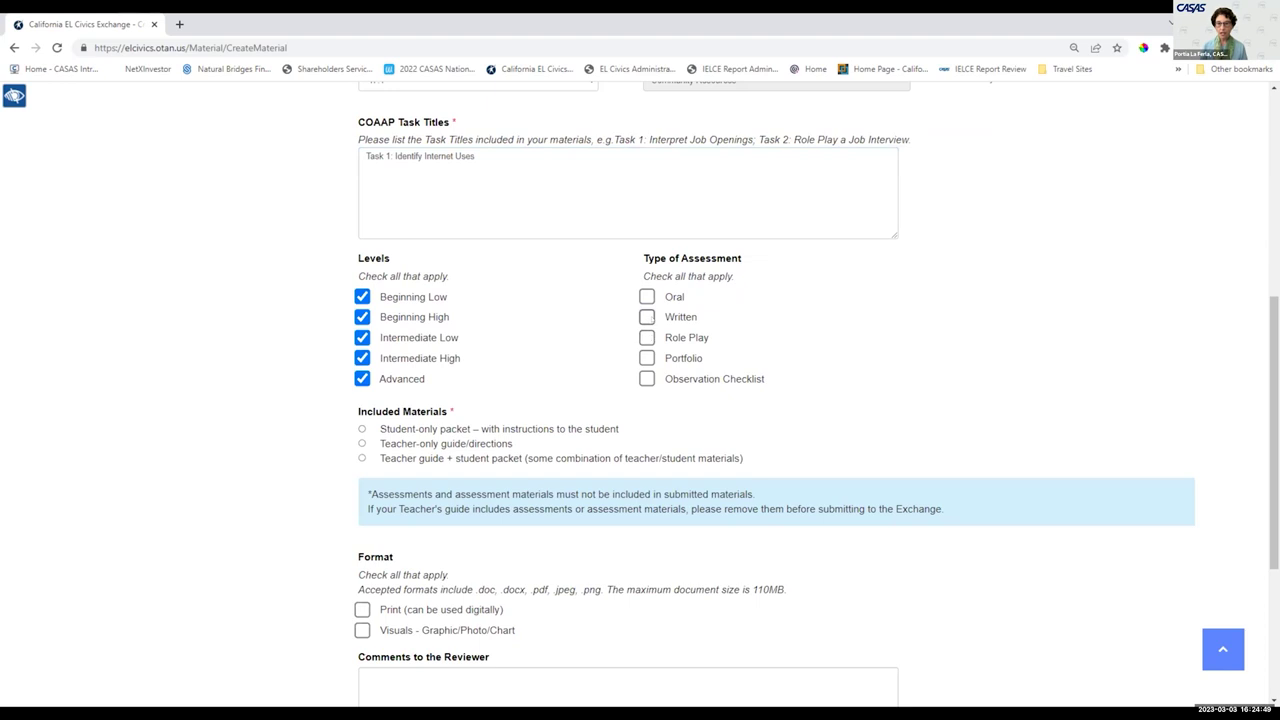
Set the assessment type to Written, the included materials to Student-only packet, and the formats to Print and Visuals
left_click(647, 317)
scroll(790, 340, "down", 3)
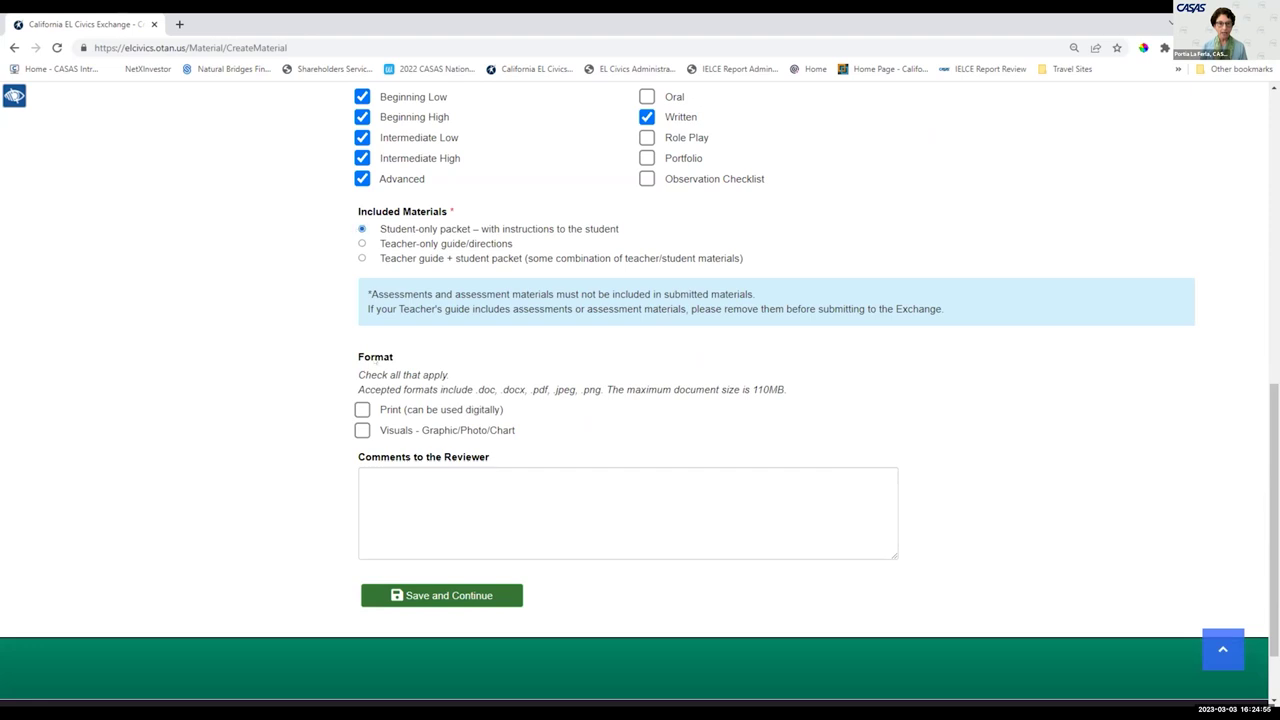
left_click(362, 409)
left_click(362, 430)
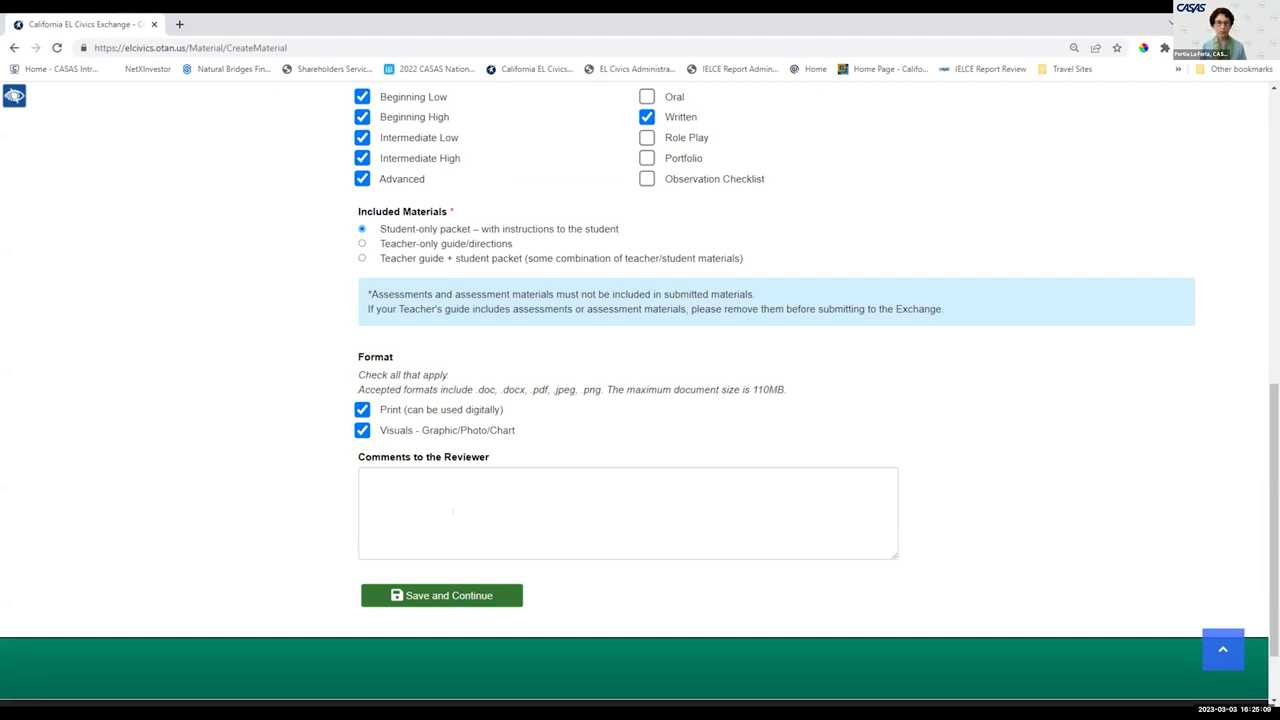
Save the submission form and continue to the file upload page
scroll(453, 511, "up", 3)
scroll(440, 530, "down", 3)
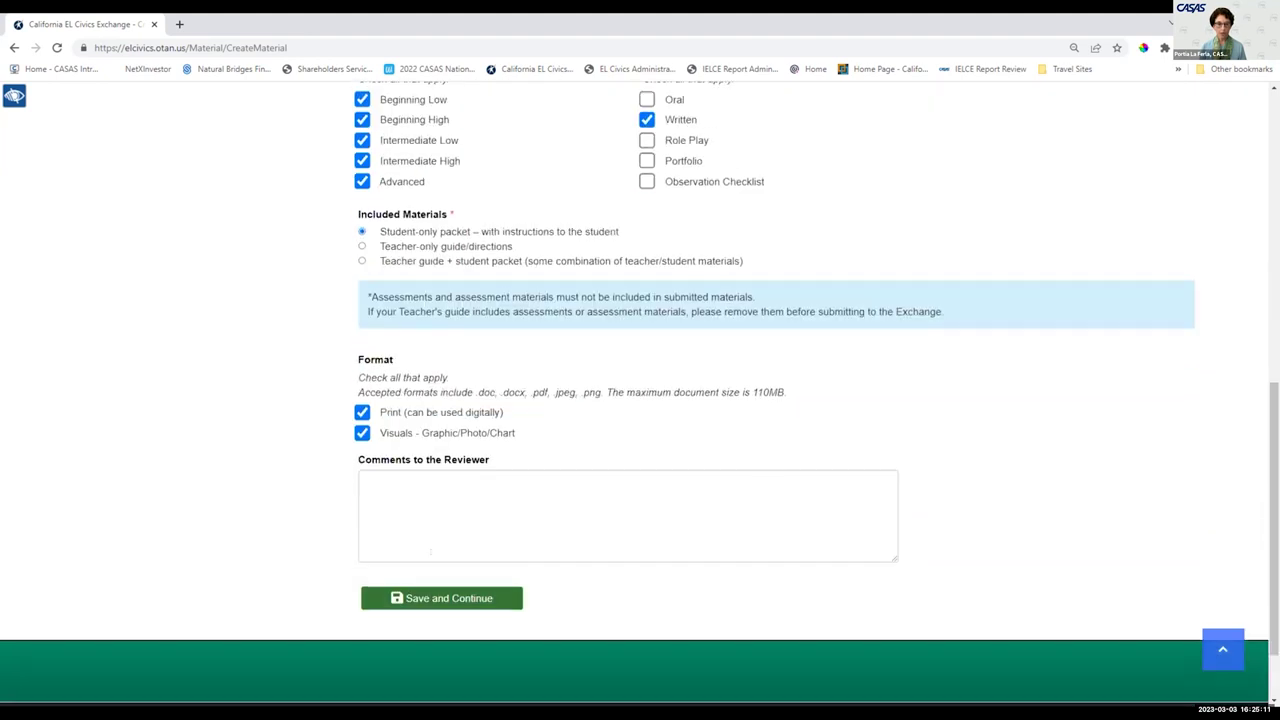
left_click(418, 592)
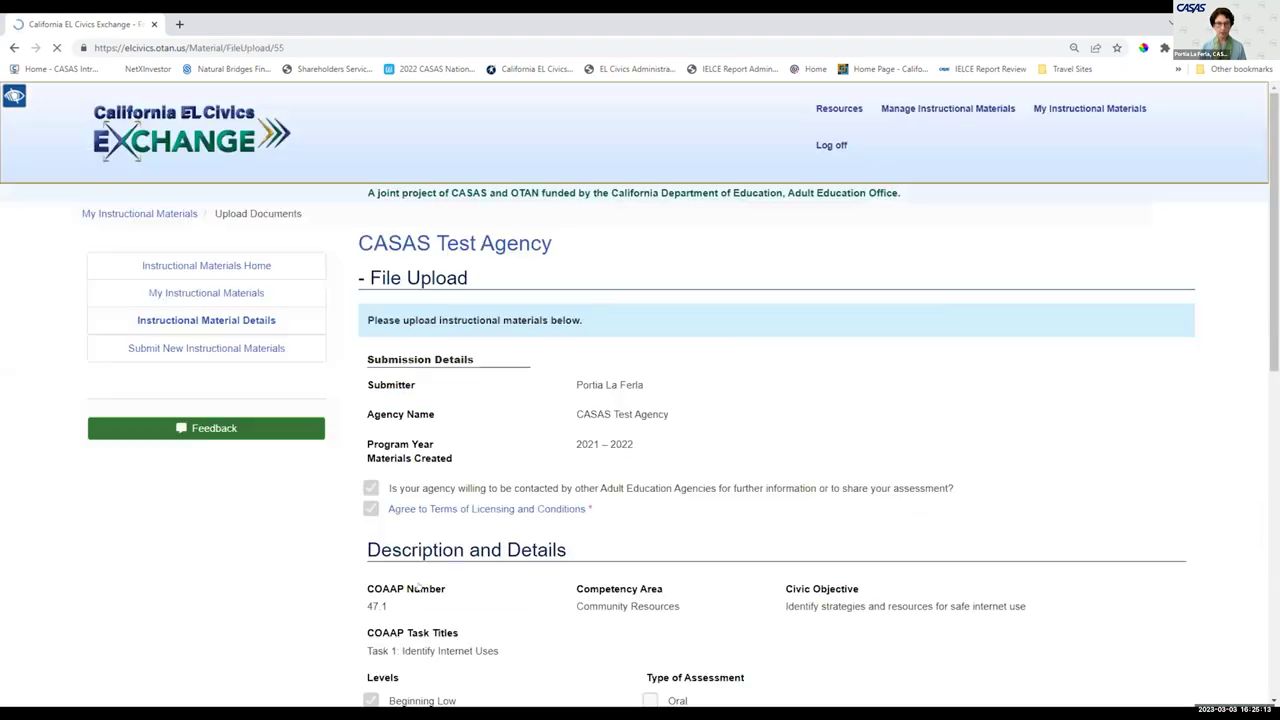
Add an instructional material to the submission and name it "47.1, BL-BH, Task 1 Student Packet"
scroll(418, 590, "down", 3)
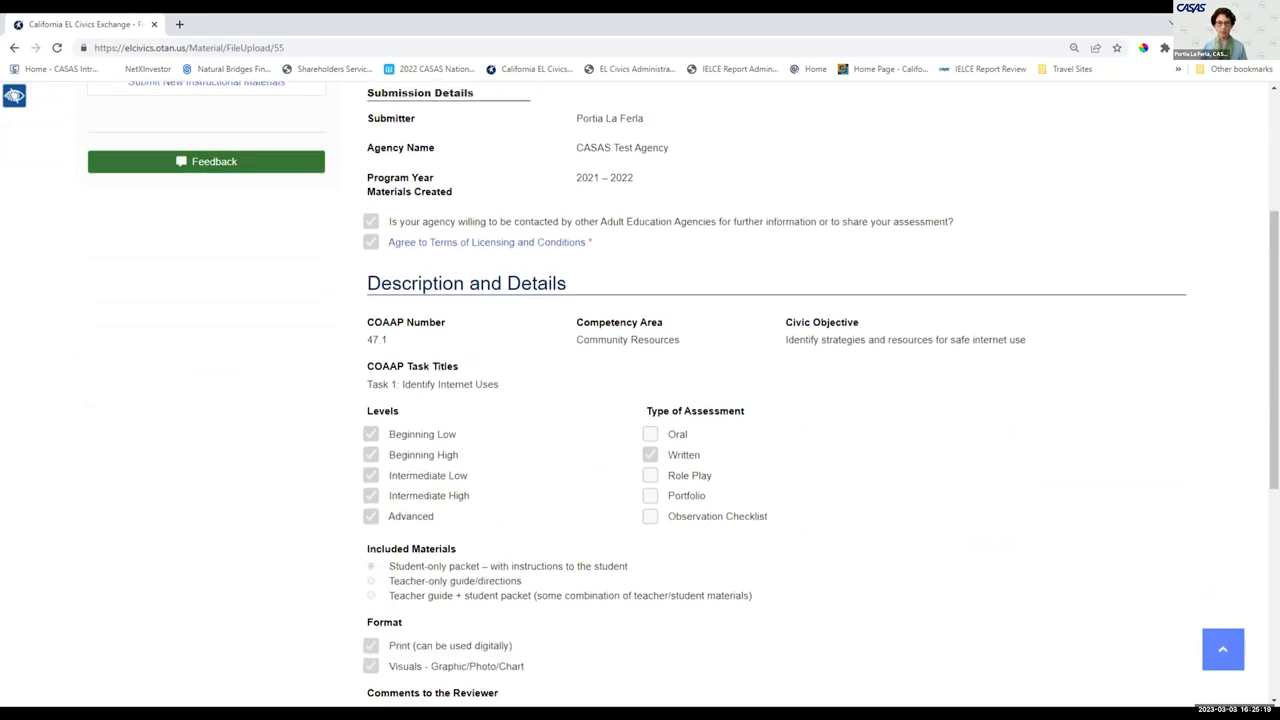
scroll(876, 371, "down", 2)
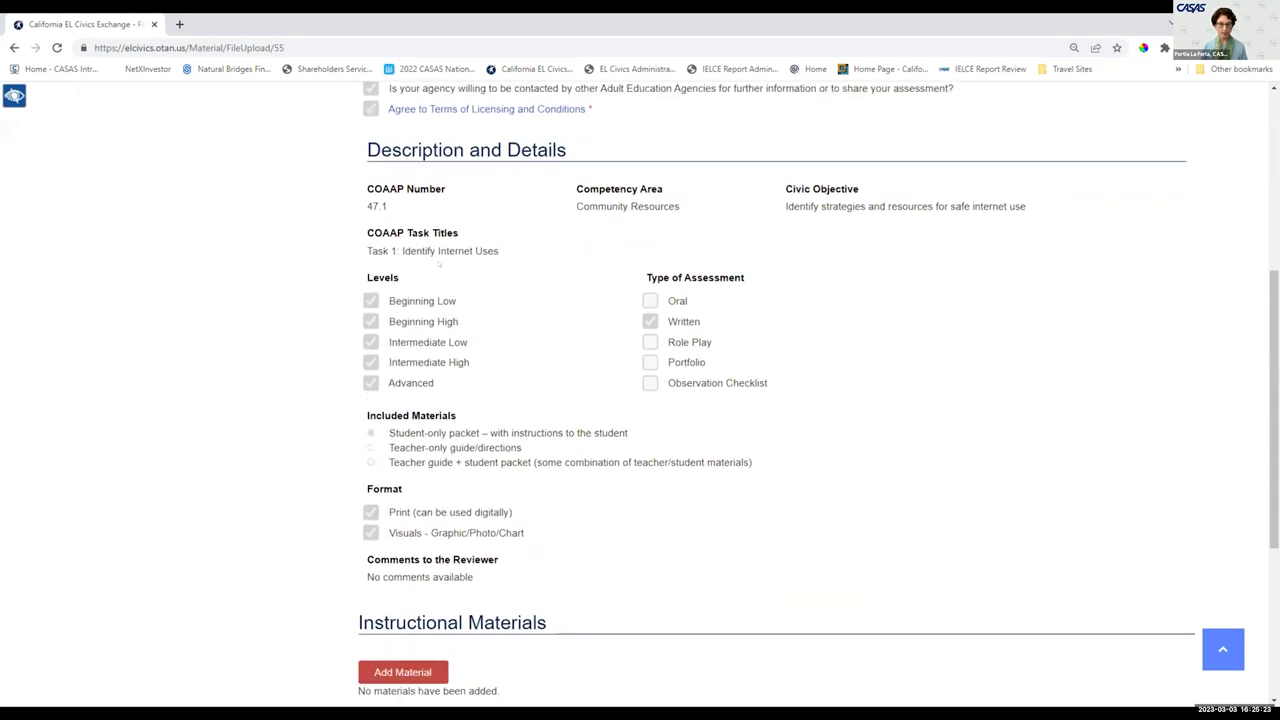
scroll(699, 436, "down", 5)
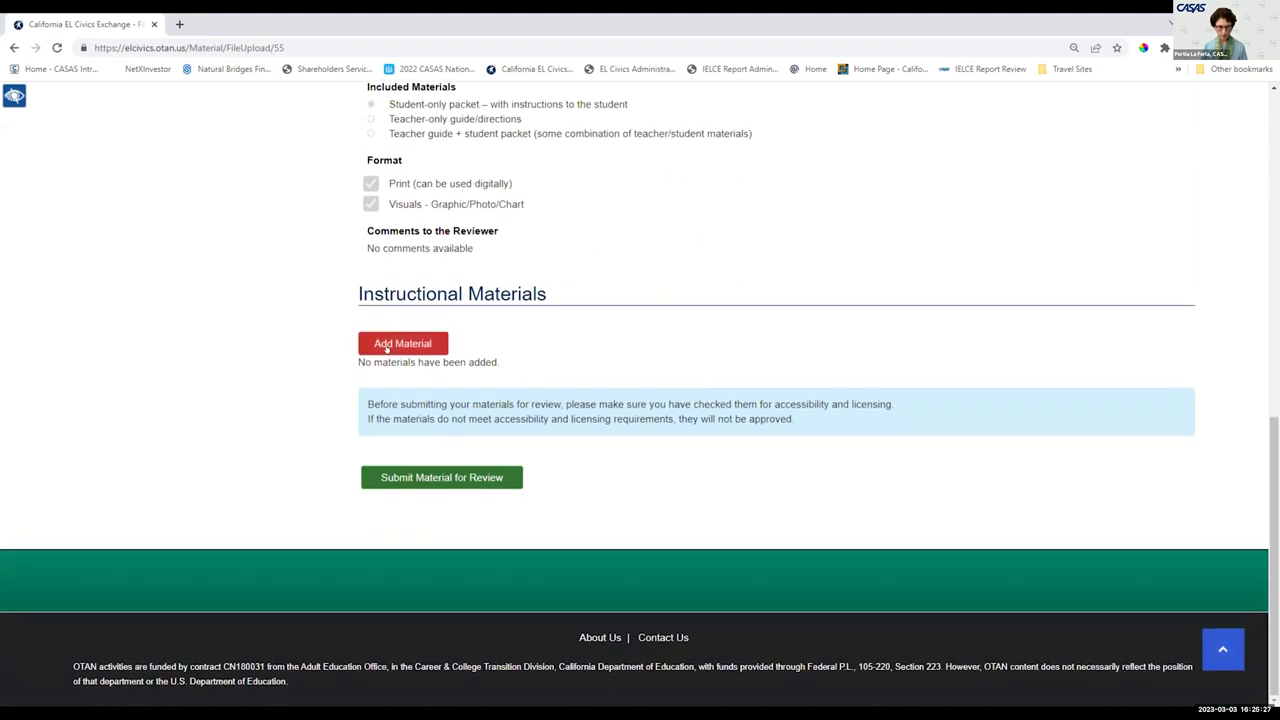
left_click(386, 345)
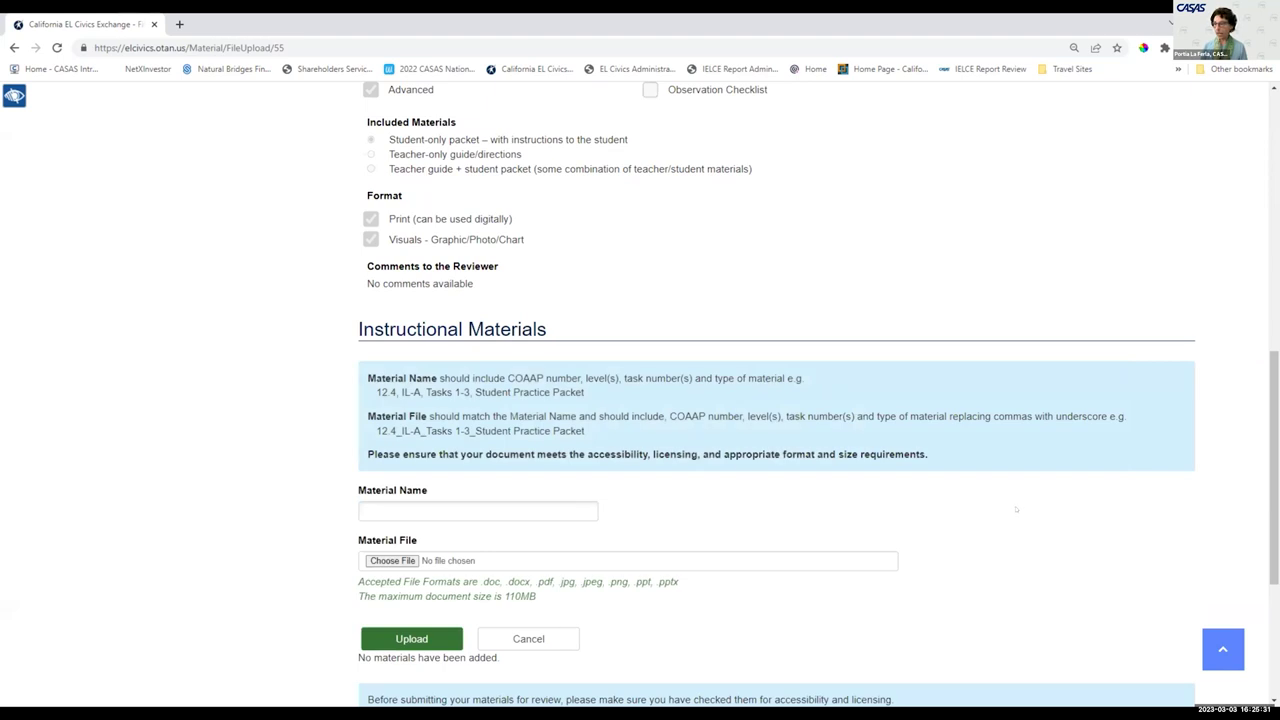
scroll(1016, 509, "down", 1)
scroll(1016, 509, "down", 1)
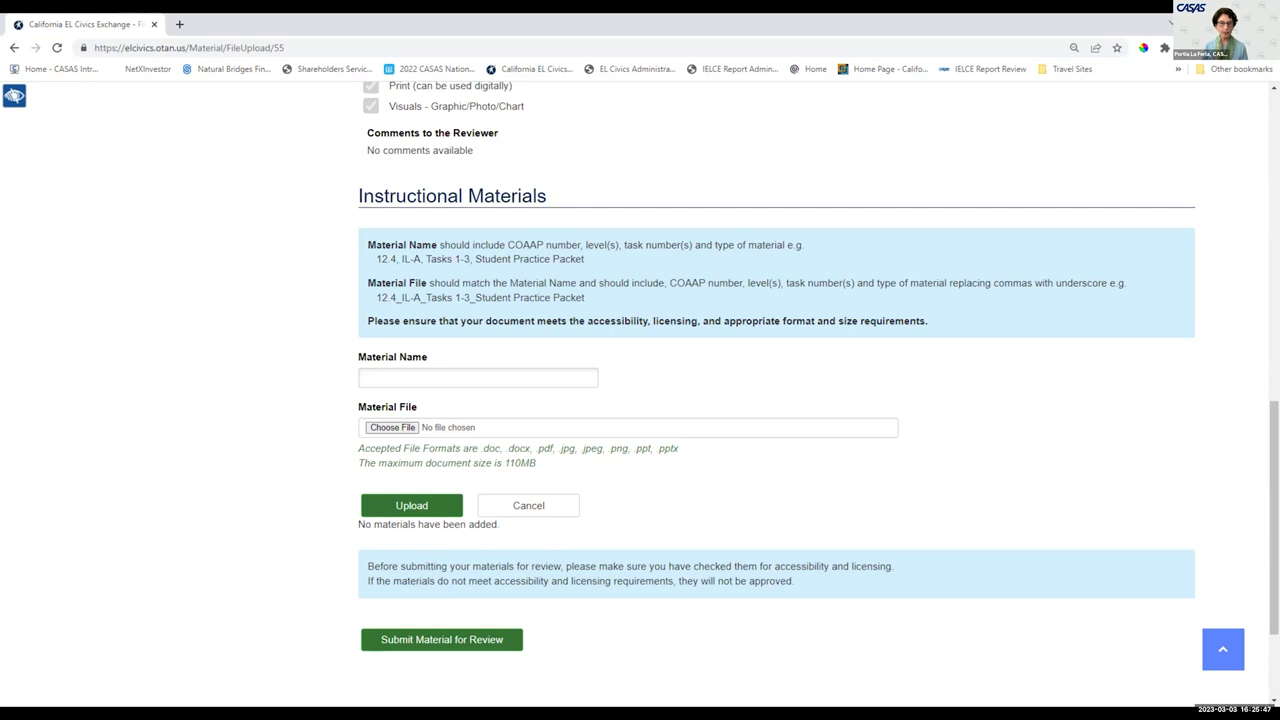
left_click(387, 374)
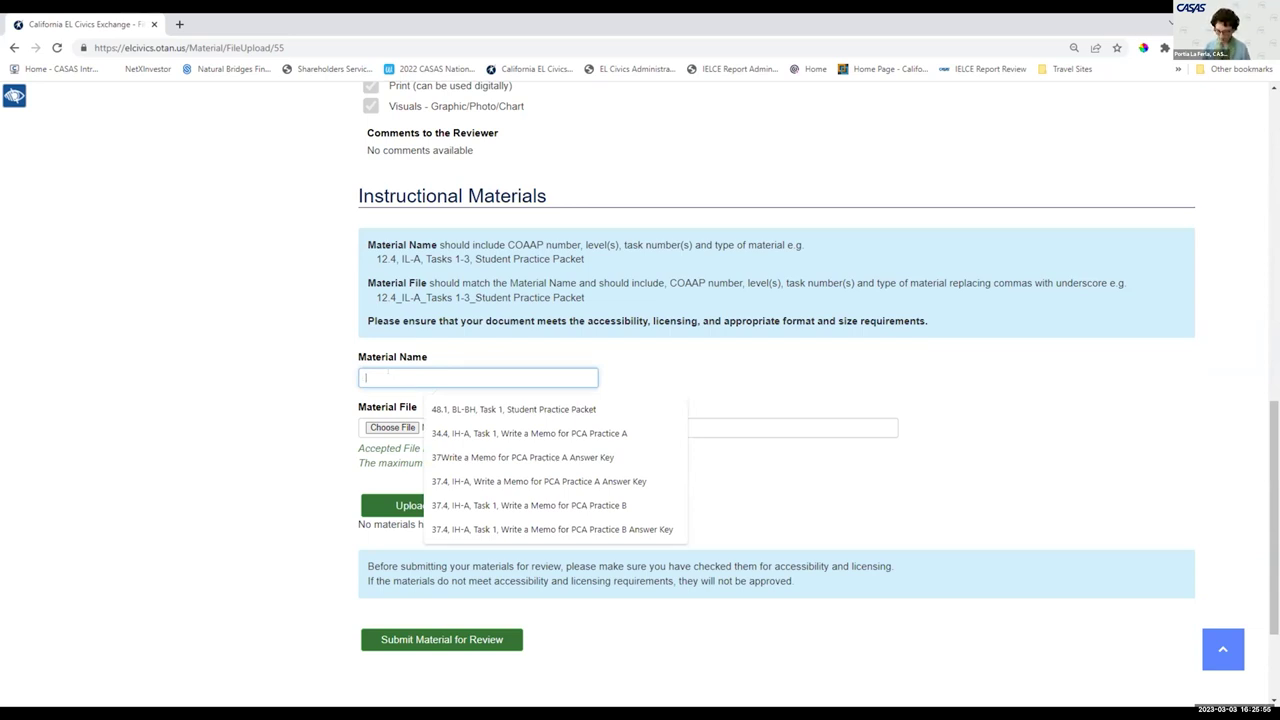
type("47.1, BL-BH, Task 1 Student Packet")
left_click(430, 404)
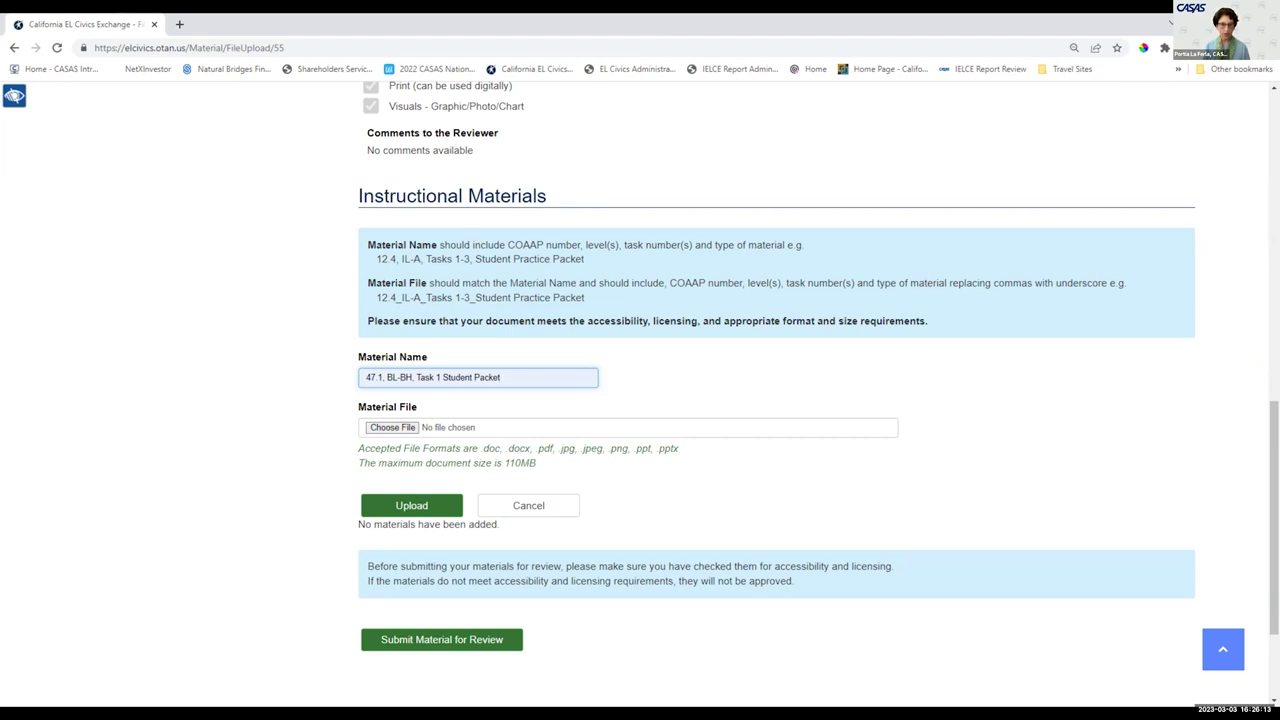
Choose 47.1_BL-BH_Task1_Student Practice Packet.docx as the material file and upload it
key("Tab")
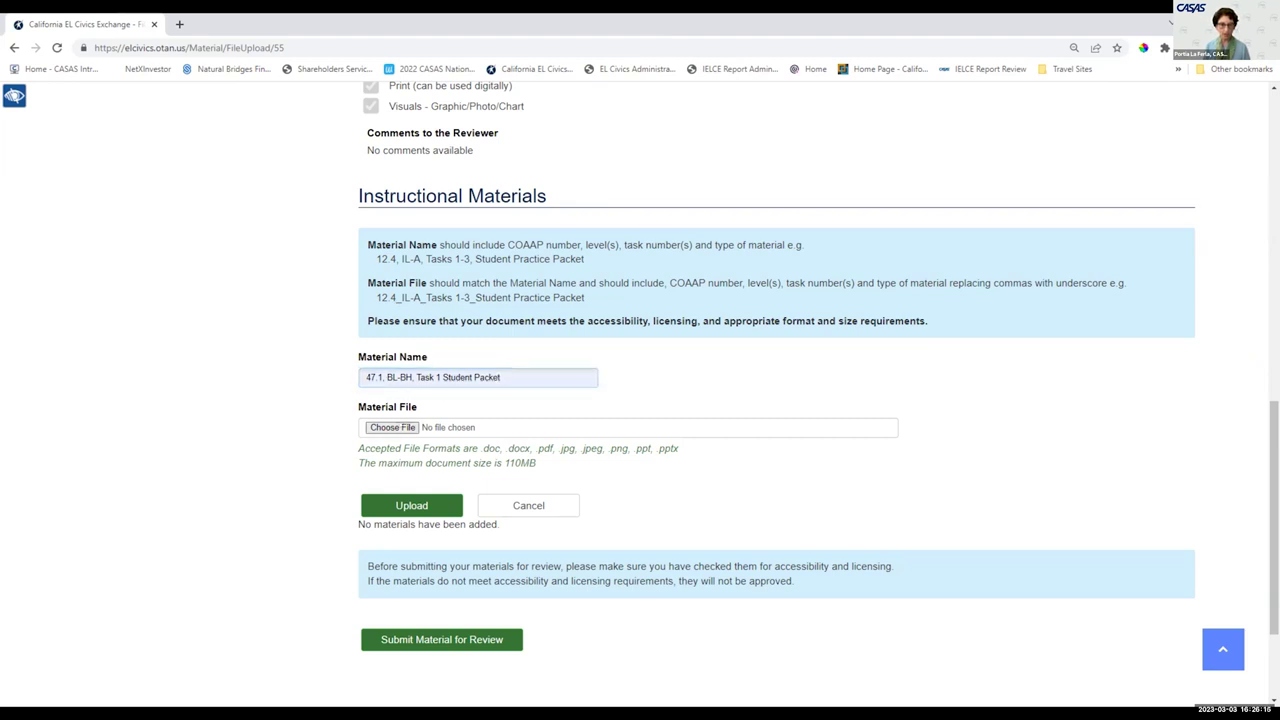
key("Return")
left_click(210, 110)
left_click(514, 351)
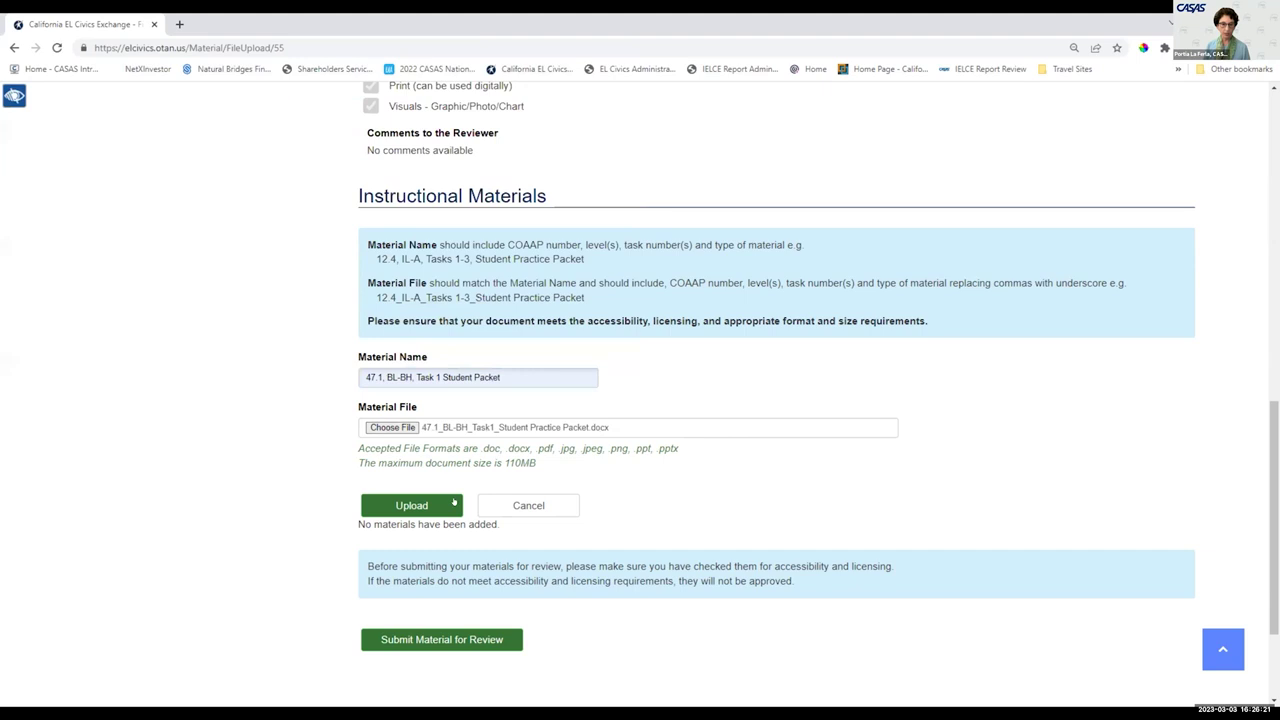
left_click(410, 503)
left_click(410, 505)
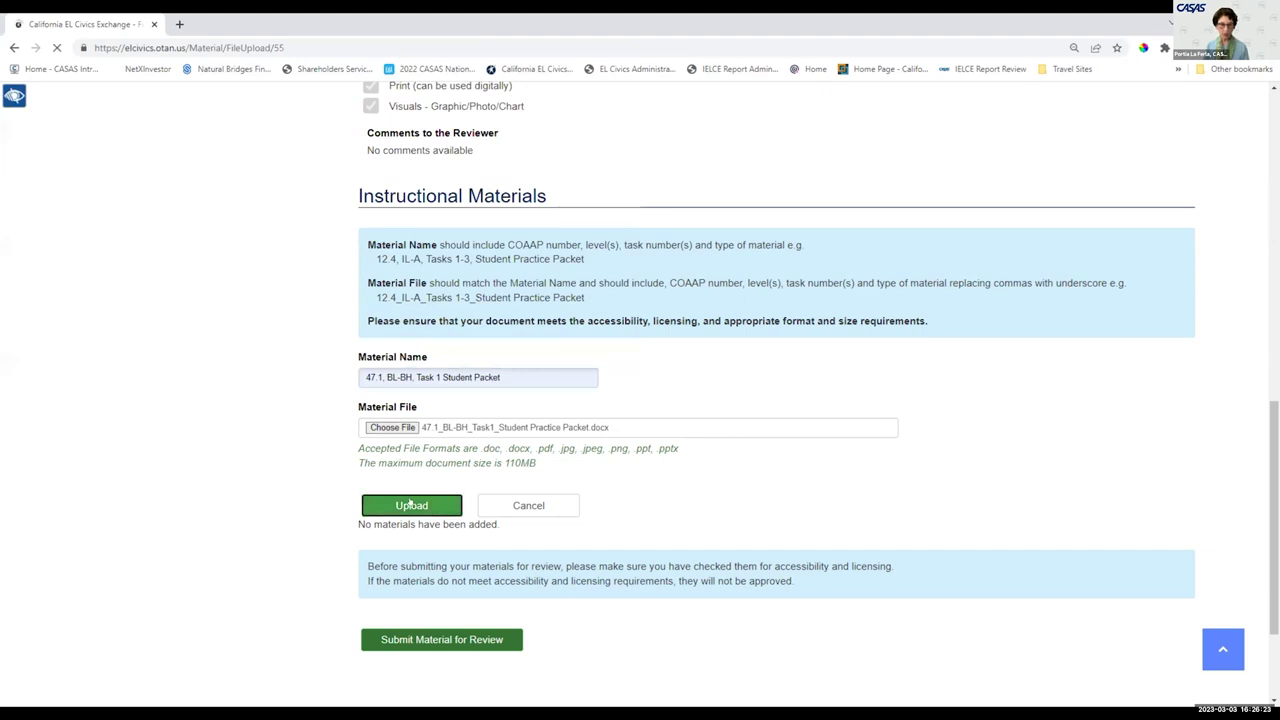
Submit the uploaded student packet for review and look over the submission summary
scroll(790, 403, "down", 8)
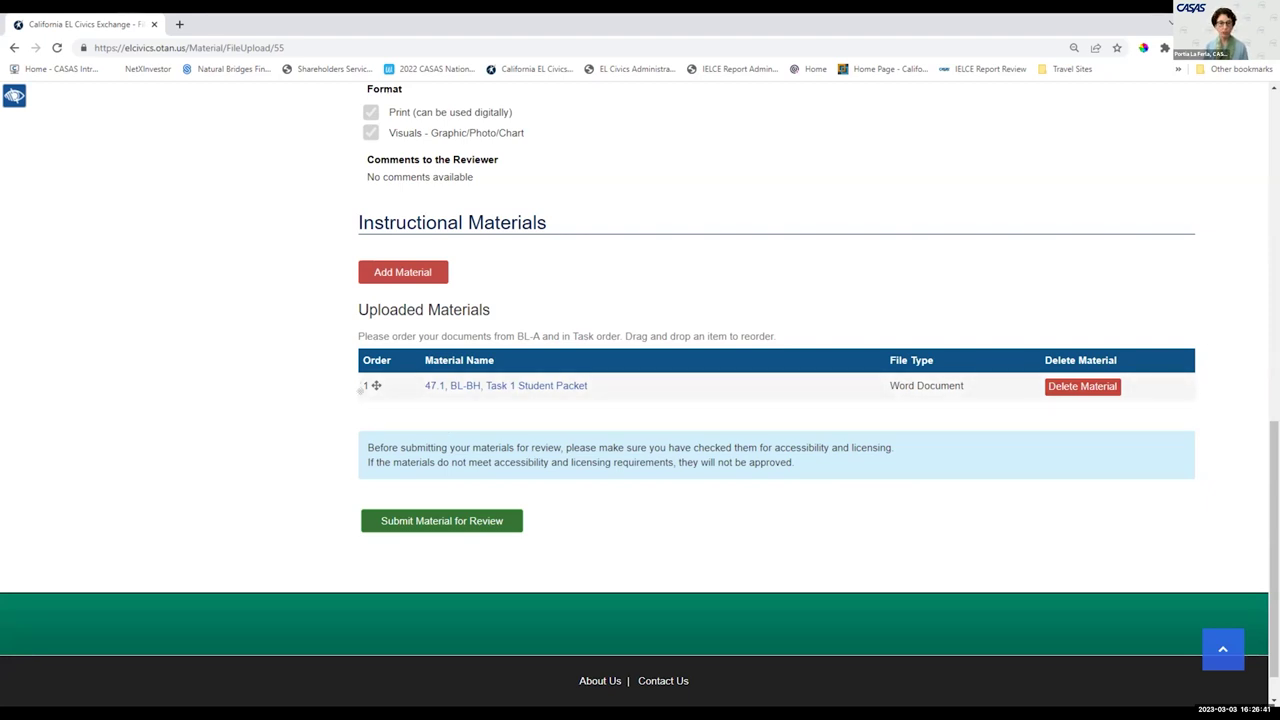
left_click_drag(373, 386, 370, 386)
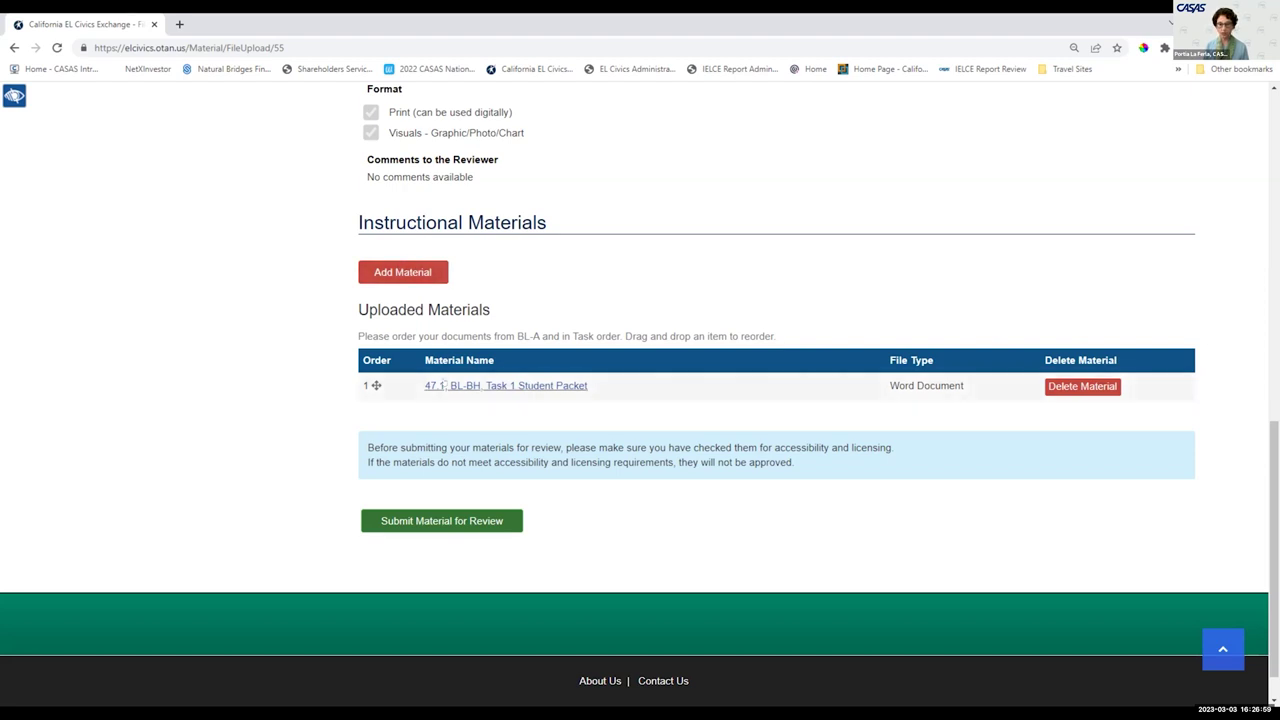
left_click(432, 528)
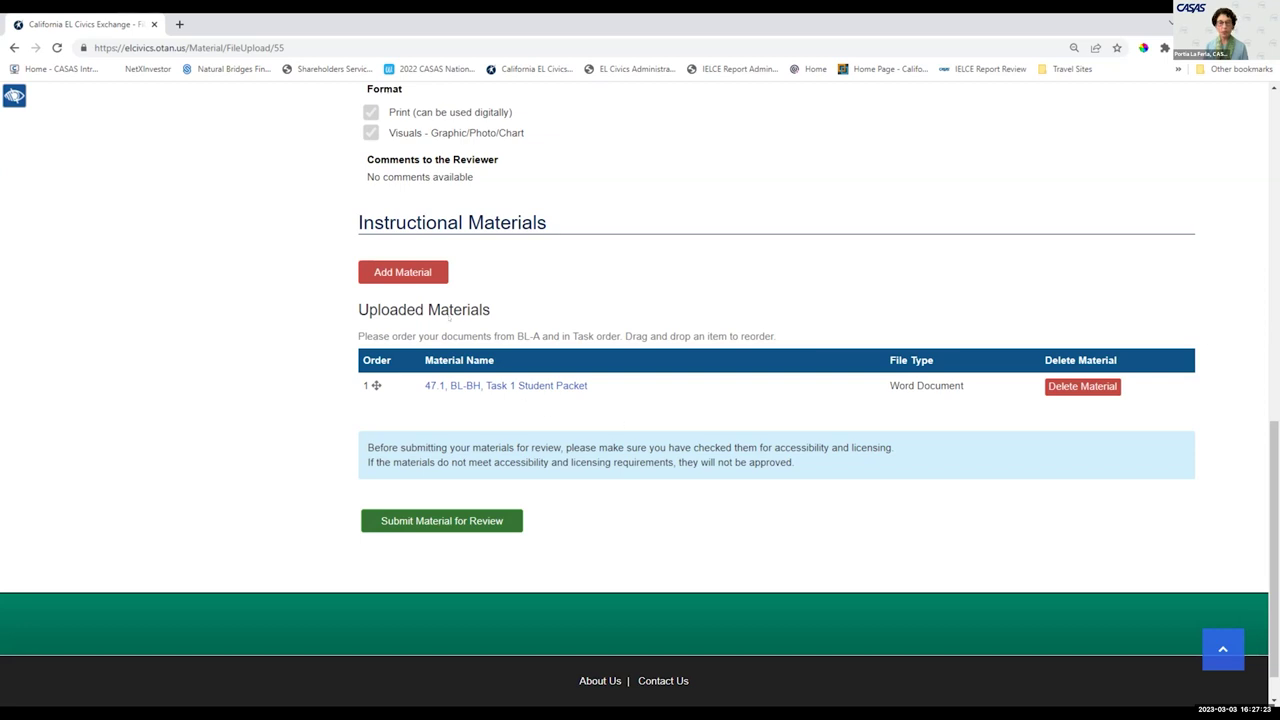
left_click(432, 521)
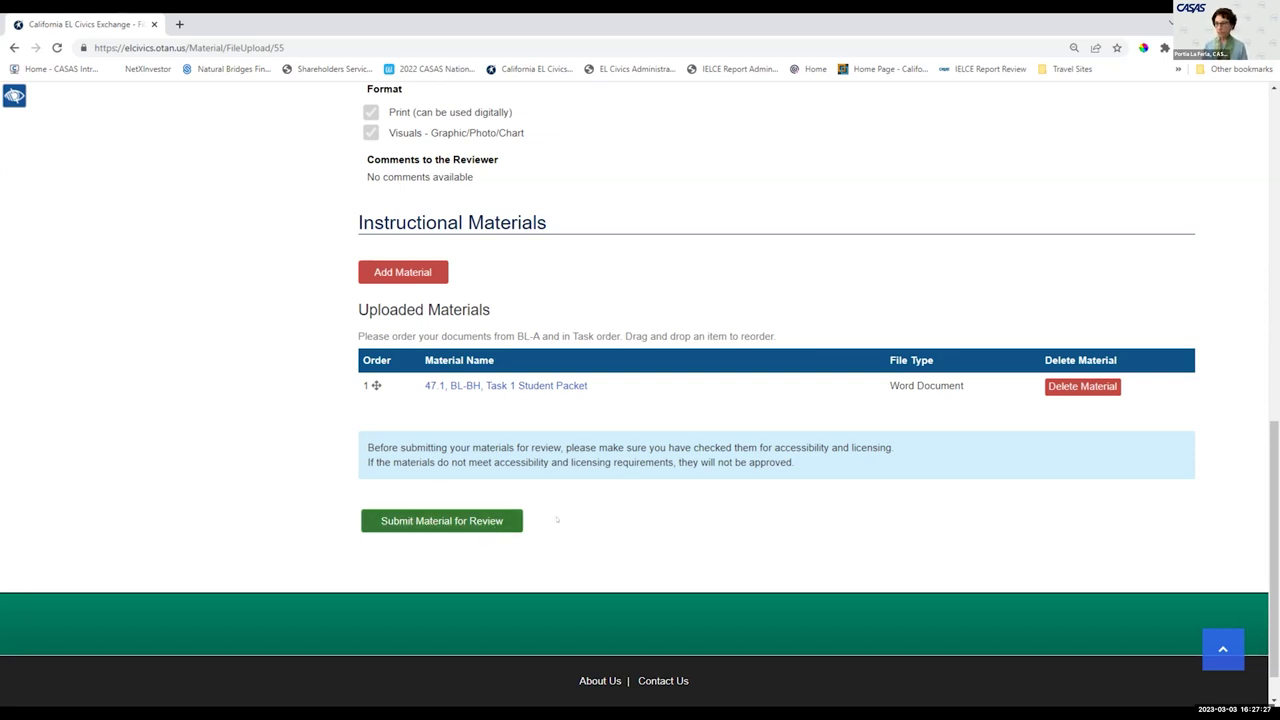
left_click(380, 521)
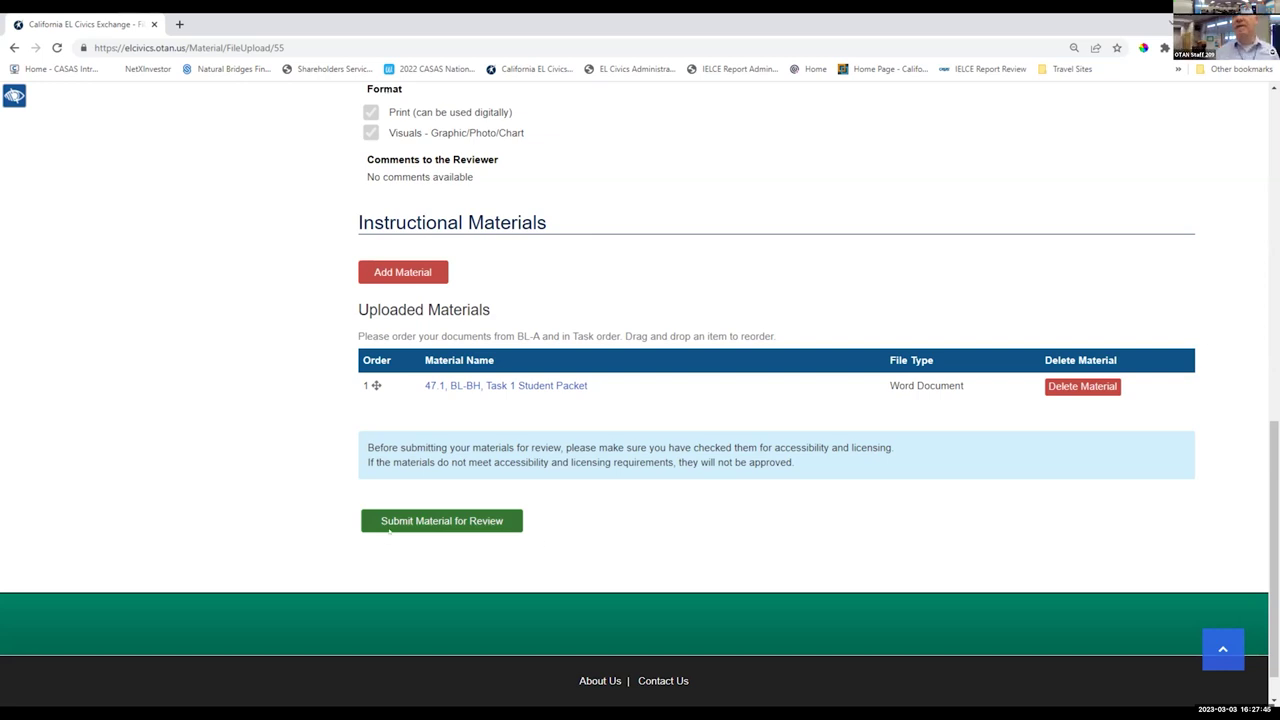
left_click(389, 526)
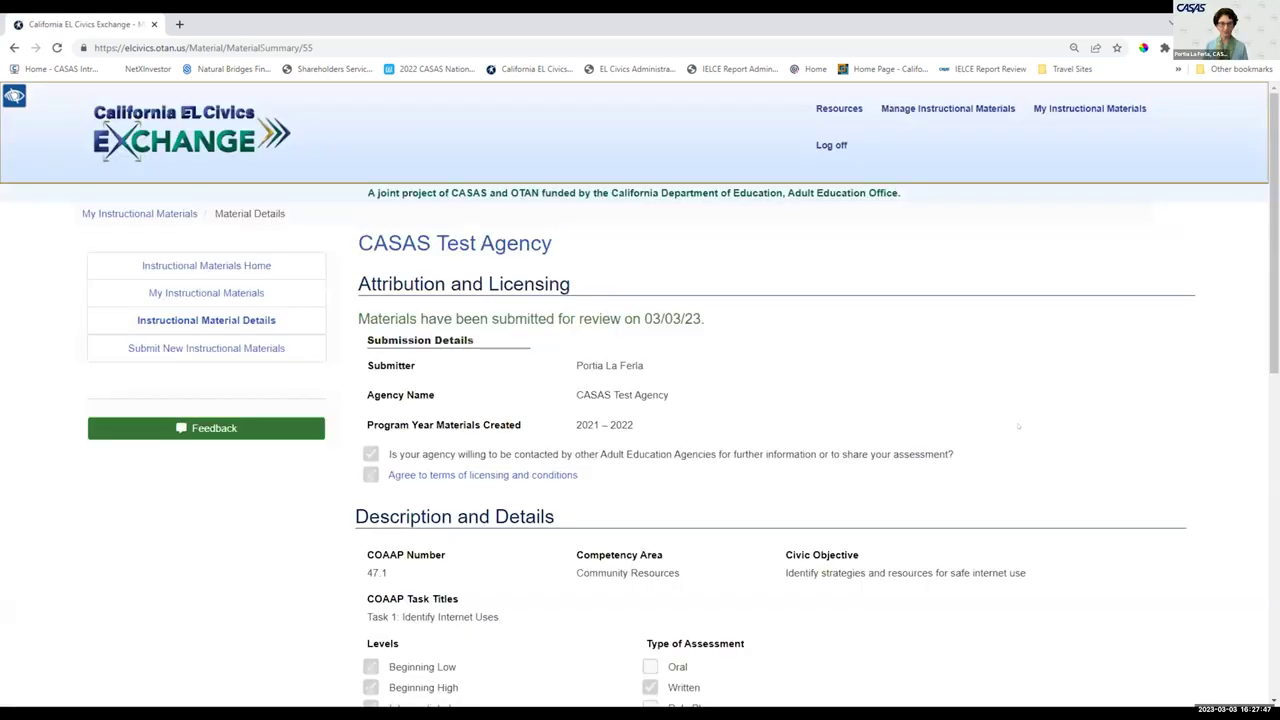
scroll(1018, 434, "down", 3)
scroll(1018, 434, "down", 5)
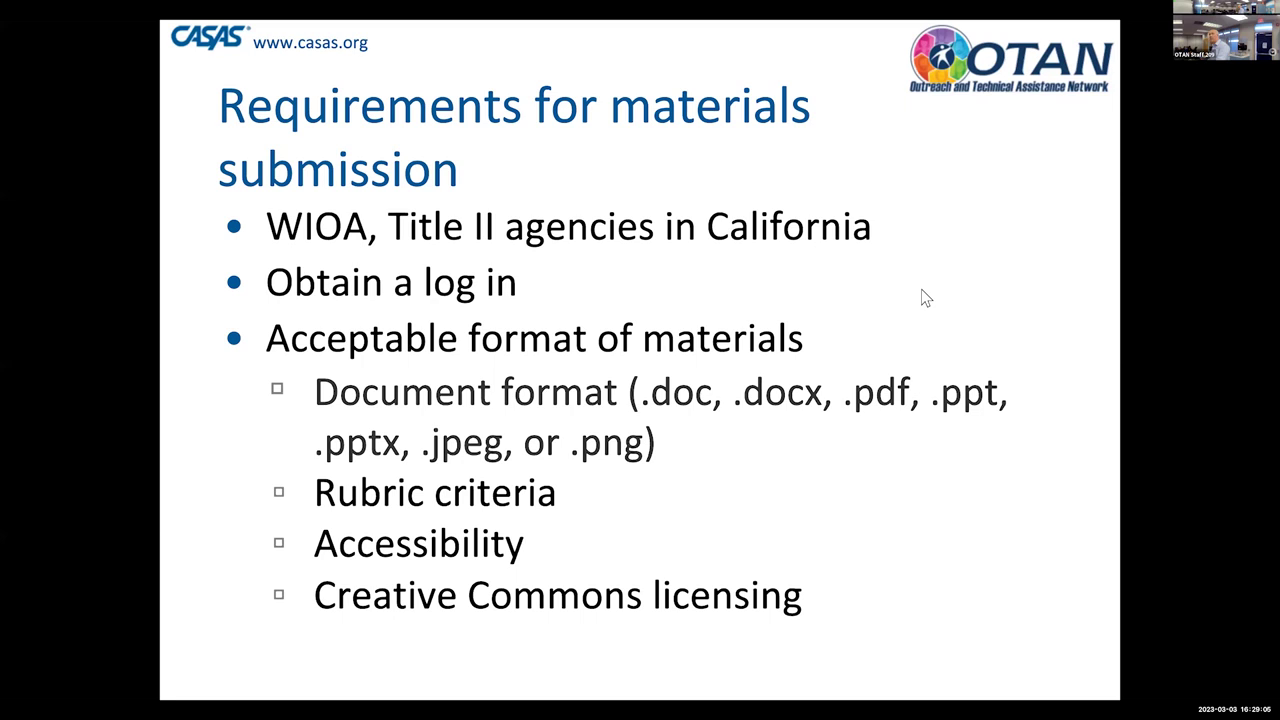
key("Right")
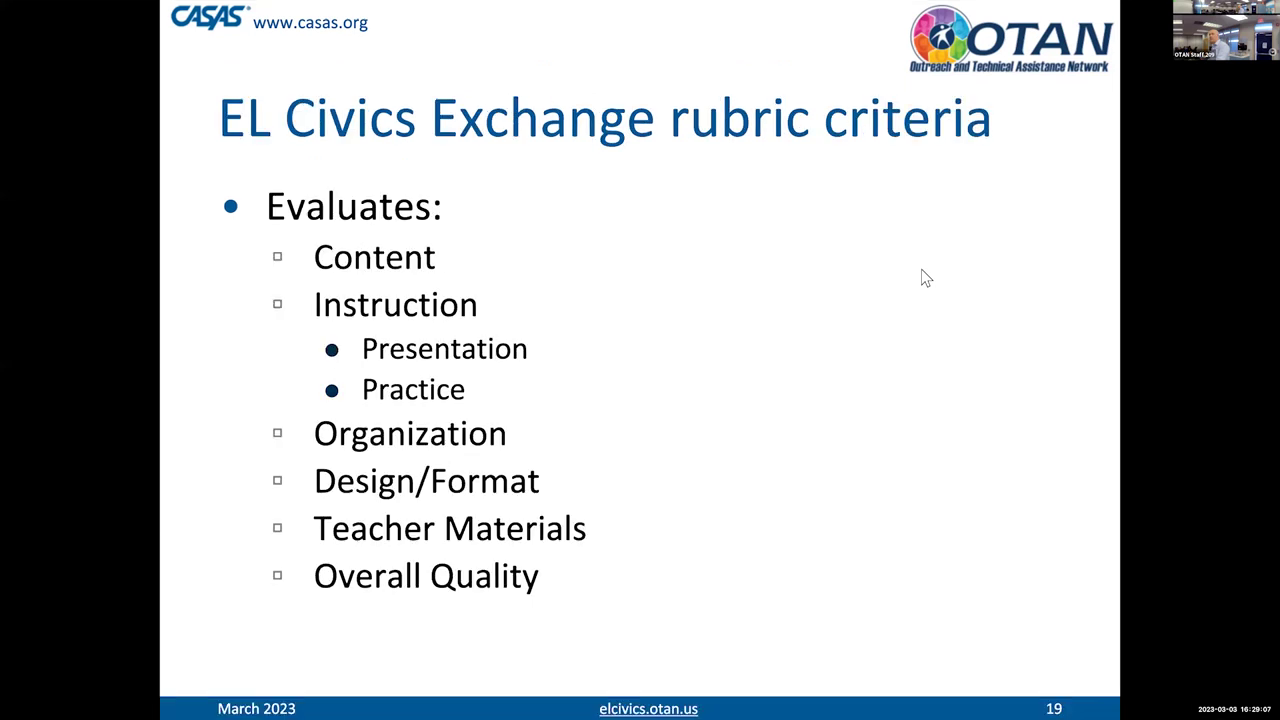